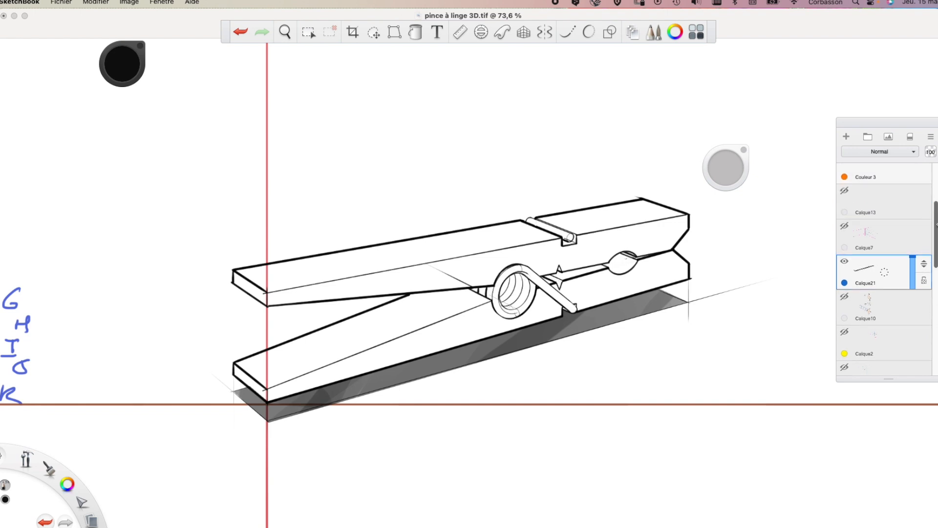
Label the clothespin "Lumière" above and "ombre" below in orange-red, with arrows and a light bulb sketched at its upper left
drag(925, 350, 921, 296)
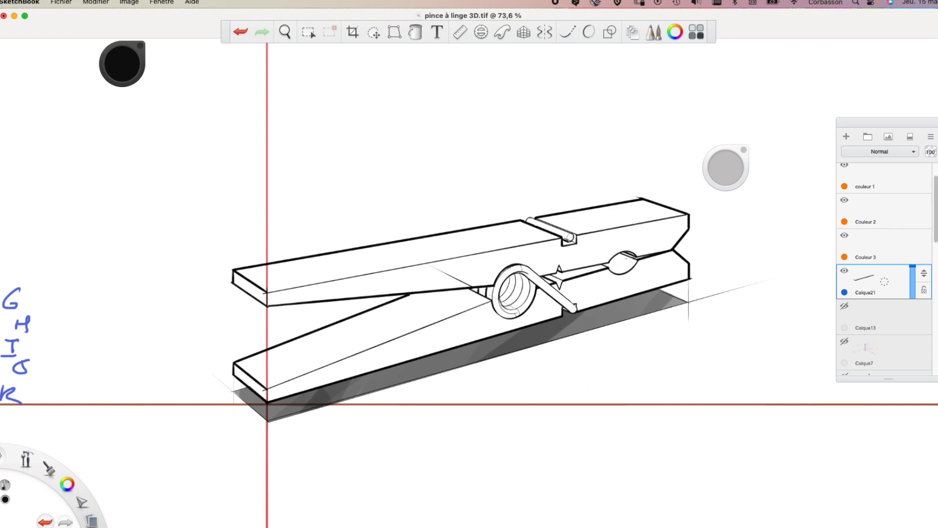
mouse_move(0, 176)
mouse_down()
mouse_move(52, 83)
mouse_move(5, 106)
mouse_up()
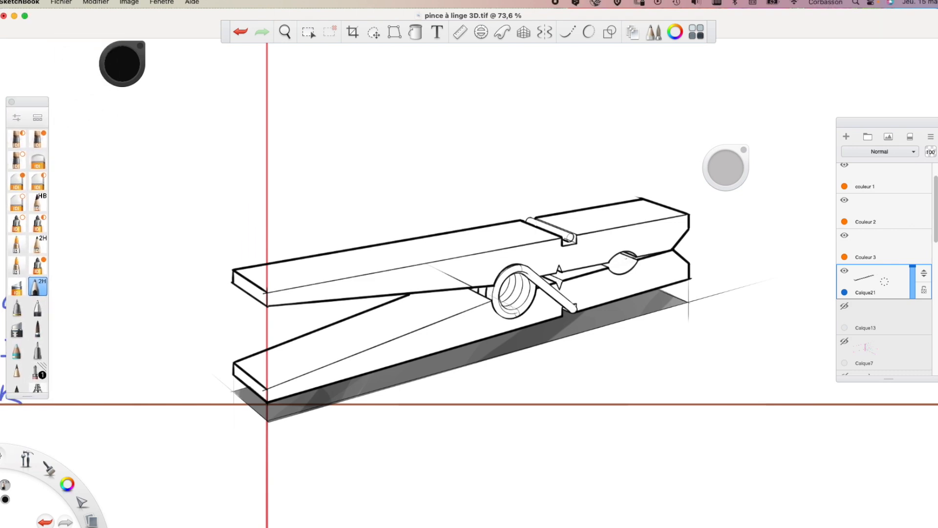
drag(239, 84, 376, 210)
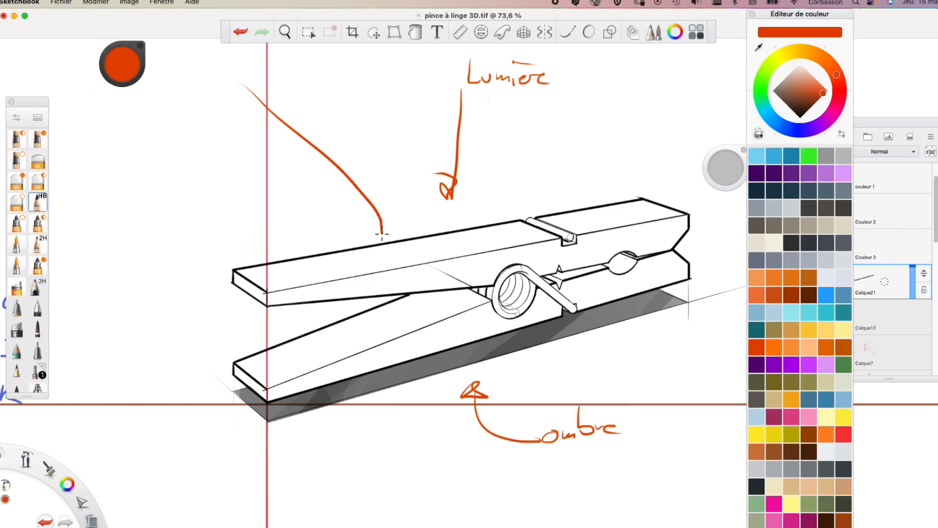
key(k)
drag(234, 87, 219, 97)
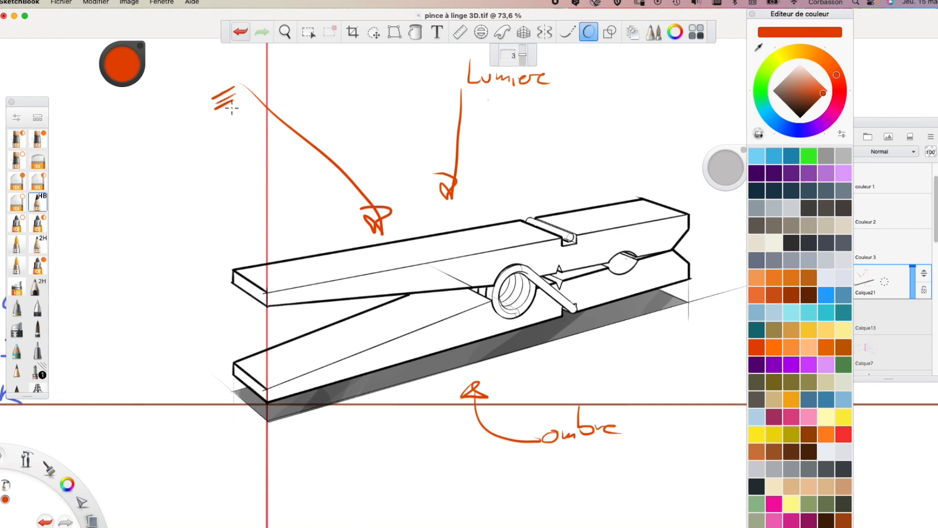
drag(248, 76, 235, 86)
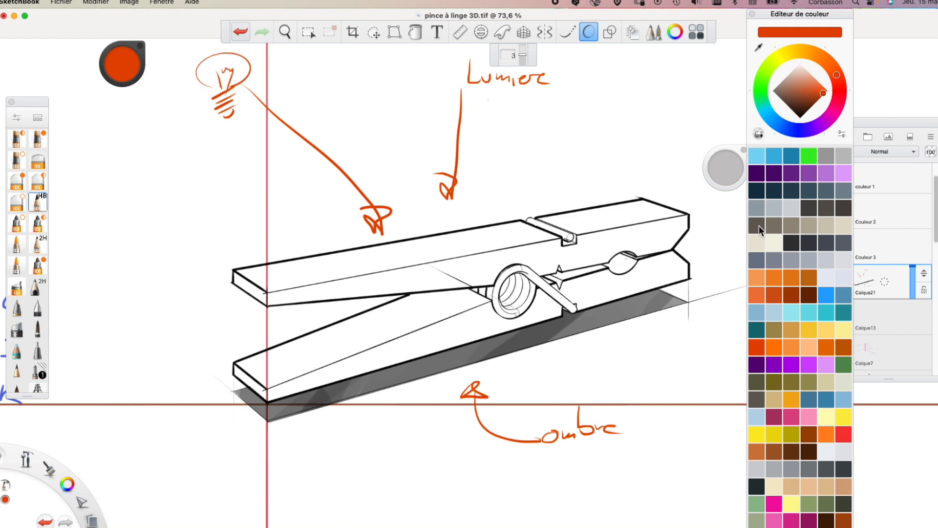
Paint translucent yellow light rays fanning out from the bulb on a new layer beneath the annotations
click(780, 57)
drag(888, 319, 856, 328)
click(38, 223)
drag(235, 82, 393, 142)
drag(233, 84, 332, 194)
mouse_move(224, 86)
mouse_down()
mouse_move(276, 234)
mouse_move(223, 269)
mouse_up()
mouse_move(236, 81)
mouse_down()
mouse_move(426, 169)
mouse_move(350, 208)
mouse_move(581, 116)
mouse_up()
Write a circled 1 in purple on the top face of each clothespin arm
click(791, 174)
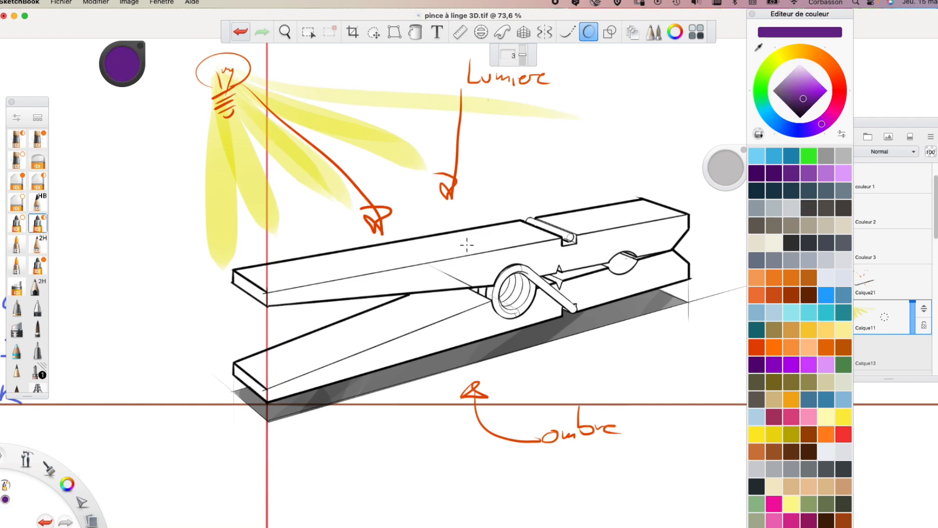
click(38, 203)
mouse_move(458, 256)
mouse_down()
mouse_move(482, 252)
mouse_move(497, 231)
mouse_move(464, 256)
mouse_move(473, 227)
mouse_up()
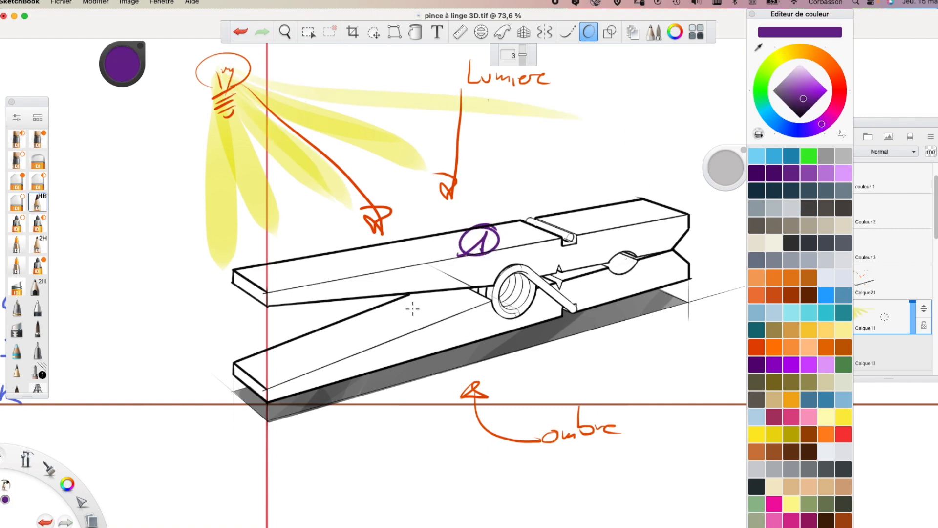
drag(373, 331, 372, 335)
mouse_move(383, 314)
mouse_down()
mouse_move(359, 346)
mouse_move(386, 314)
mouse_up()
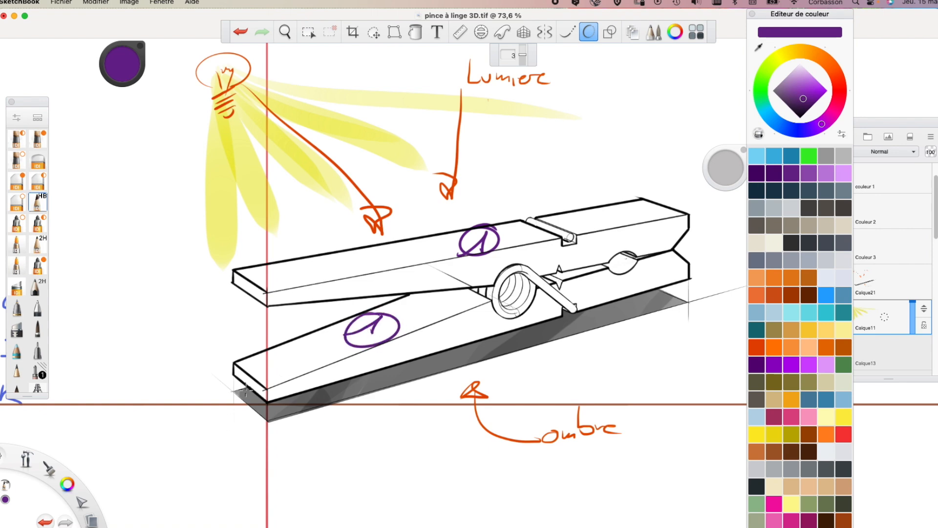
Label both front end faces with a circled 2 and the lower arm's side with a circled 3, using purple arrows
drag(127, 324, 243, 291)
drag(114, 304, 123, 321)
mouse_move(133, 303)
mouse_down()
mouse_move(86, 317)
mouse_move(130, 322)
mouse_up()
drag(175, 360, 253, 375)
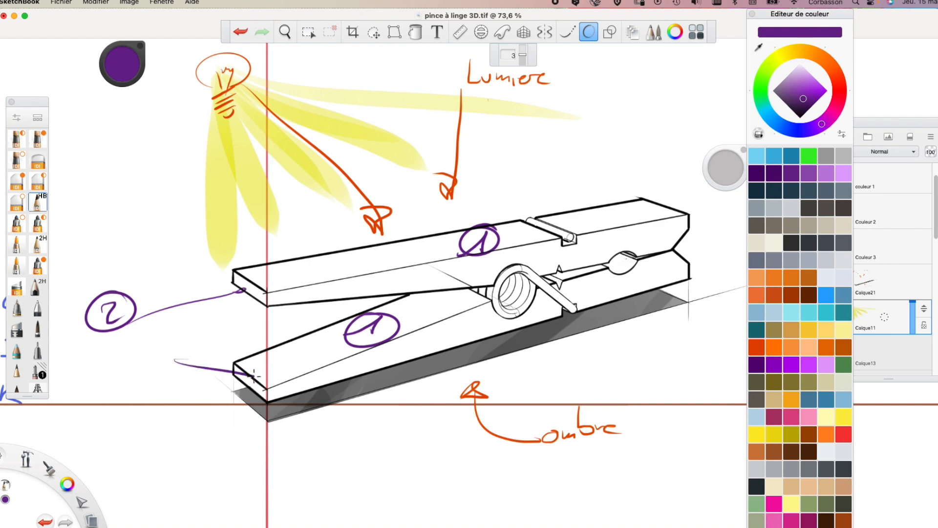
drag(145, 354, 129, 365)
drag(147, 344, 119, 348)
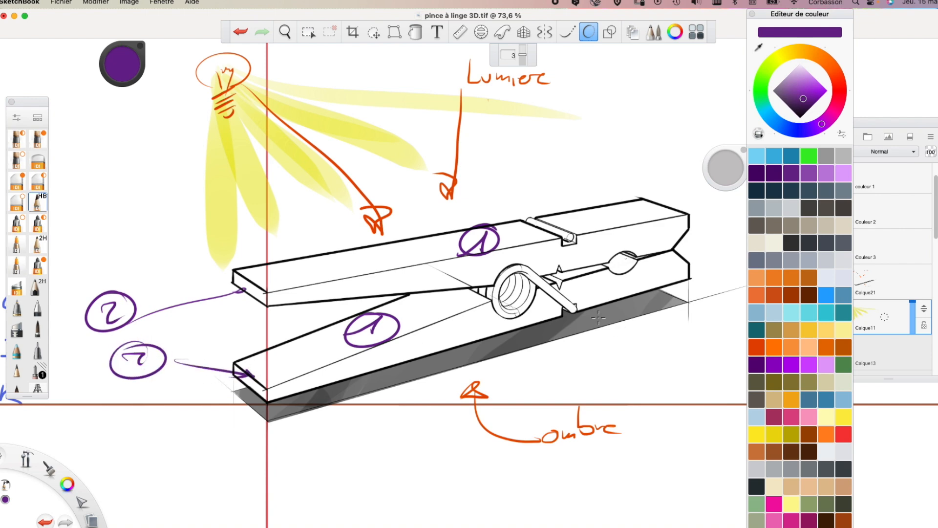
drag(591, 288, 690, 345)
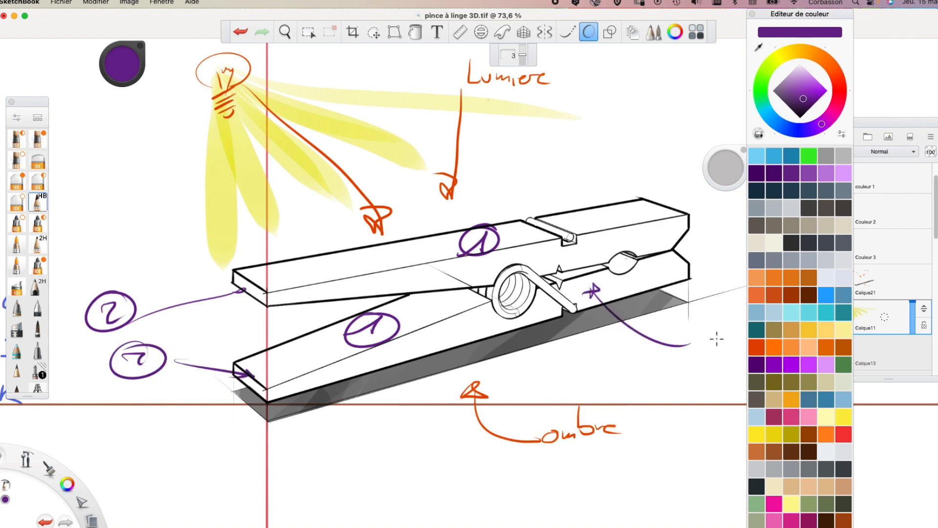
drag(672, 342, 642, 321)
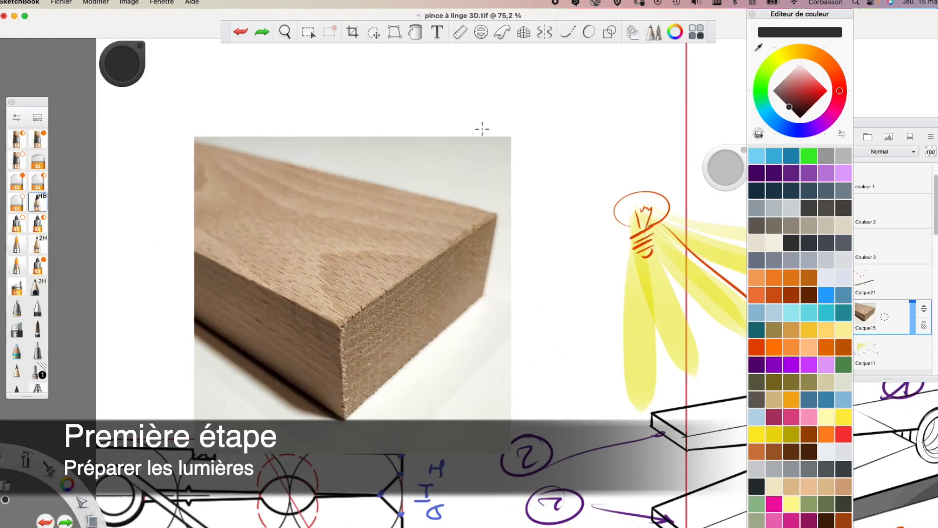
Annotate the wood block photo in black with arrows and circled numbers: 1 on the top, 3 on the long side, 2 on the end face
mouse_move(487, 101)
mouse_down()
mouse_move(403, 230)
mouse_move(380, 226)
mouse_up()
drag(501, 69, 486, 75)
mouse_move(149, 269)
mouse_down()
mouse_move(212, 312)
mouse_move(244, 314)
mouse_up()
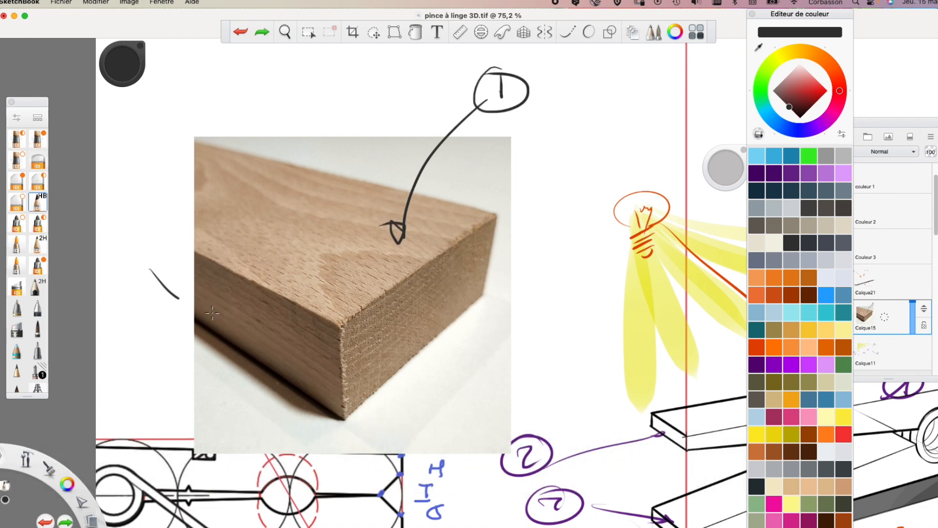
drag(146, 238, 164, 245)
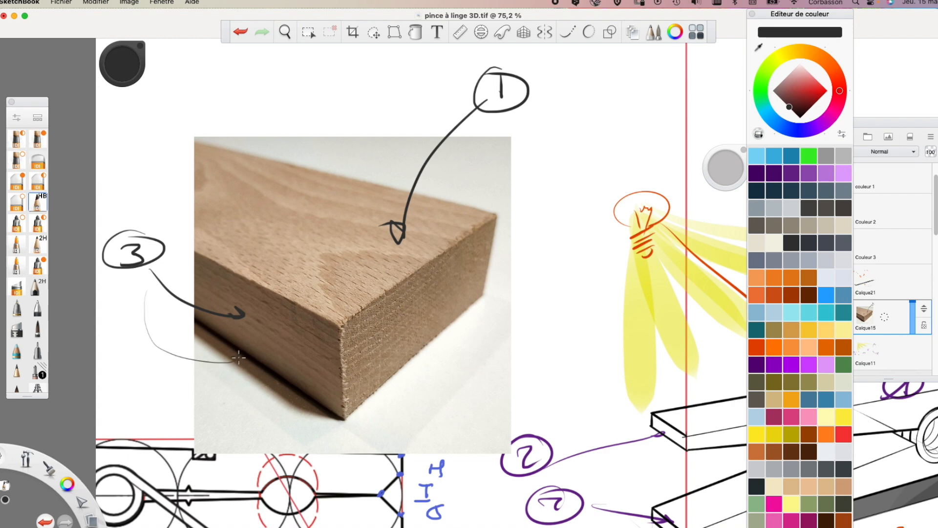
mouse_move(413, 305)
mouse_down()
mouse_move(527, 334)
mouse_move(575, 322)
mouse_up()
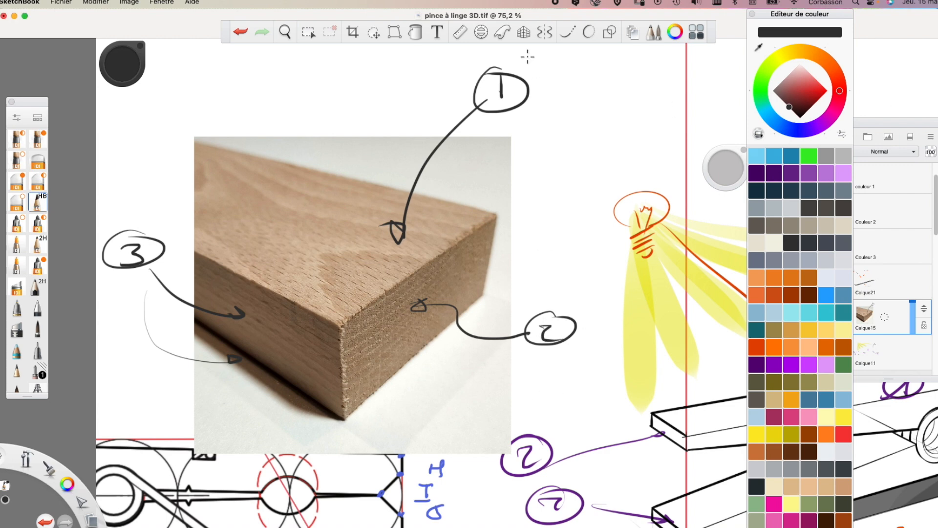
Sample the light beige of the photo's top face and paint a round swatch beside the circled 1
click(758, 47)
click(313, 252)
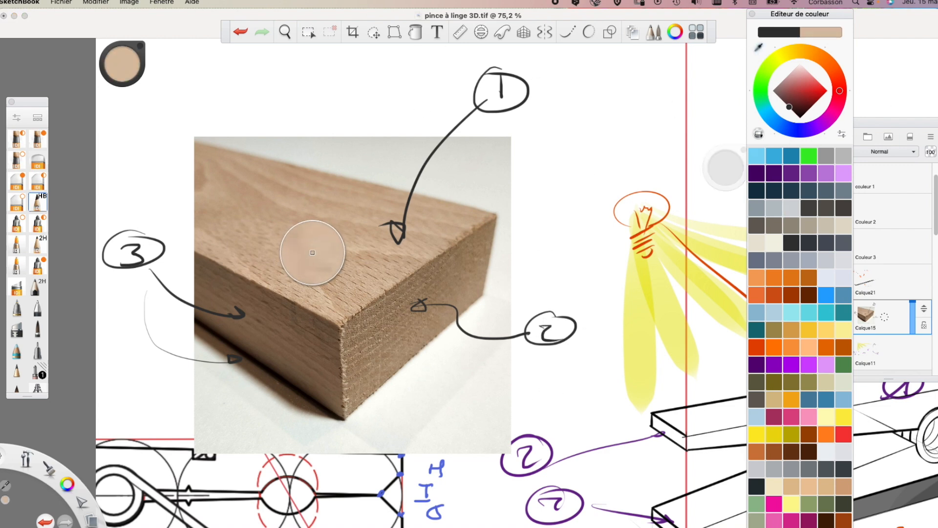
click(38, 267)
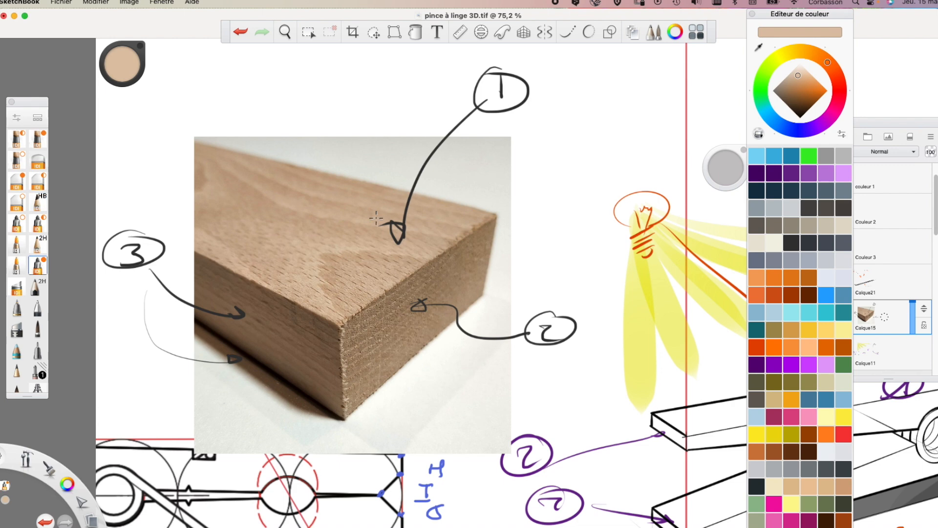
click(540, 102)
key(alt)
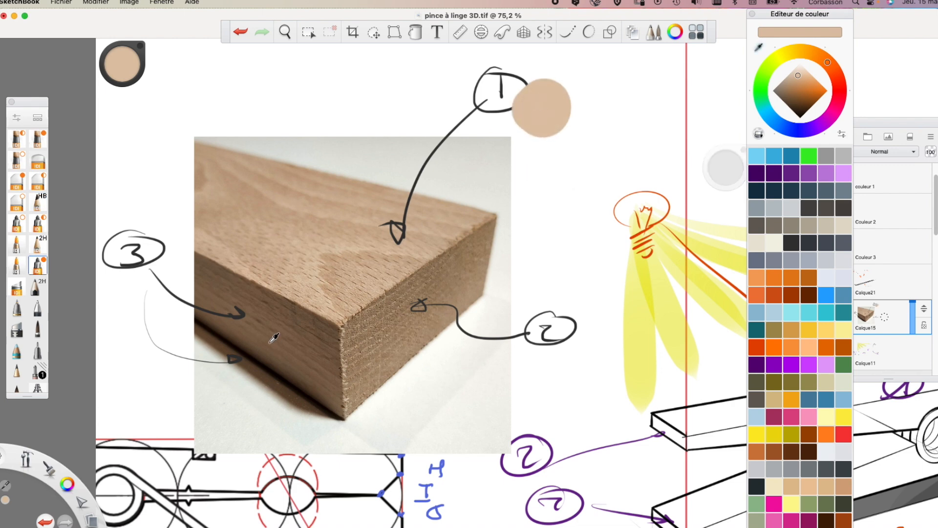
Sample the dark brown of the block's long side and paint swatches near label 3 and right of the beige swatch
alt+click(317, 329)
click(143, 214)
click(644, 109)
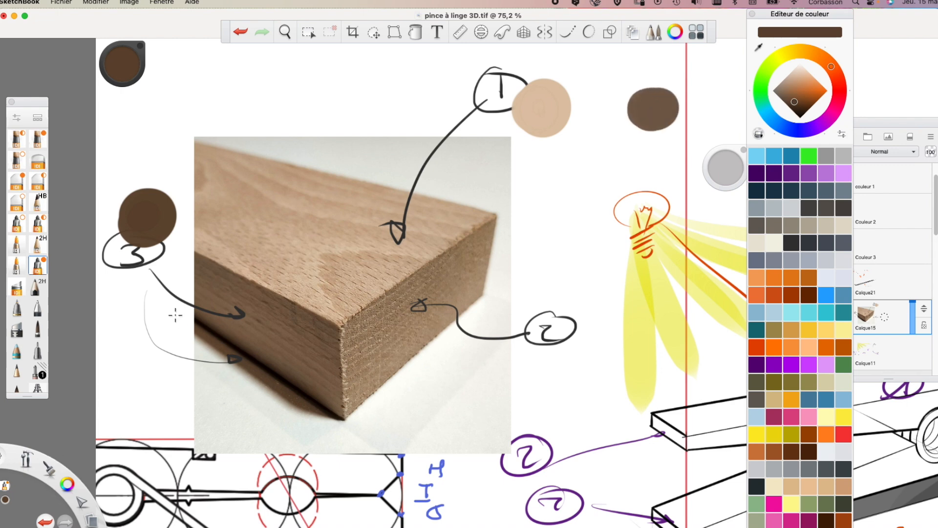
key(alt)
drag(256, 310, 254, 321)
click(653, 108)
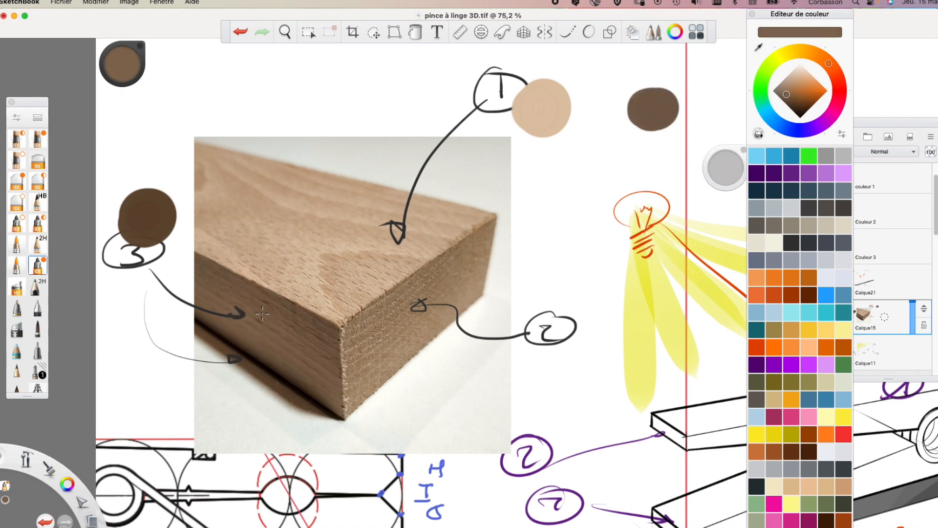
click(147, 215)
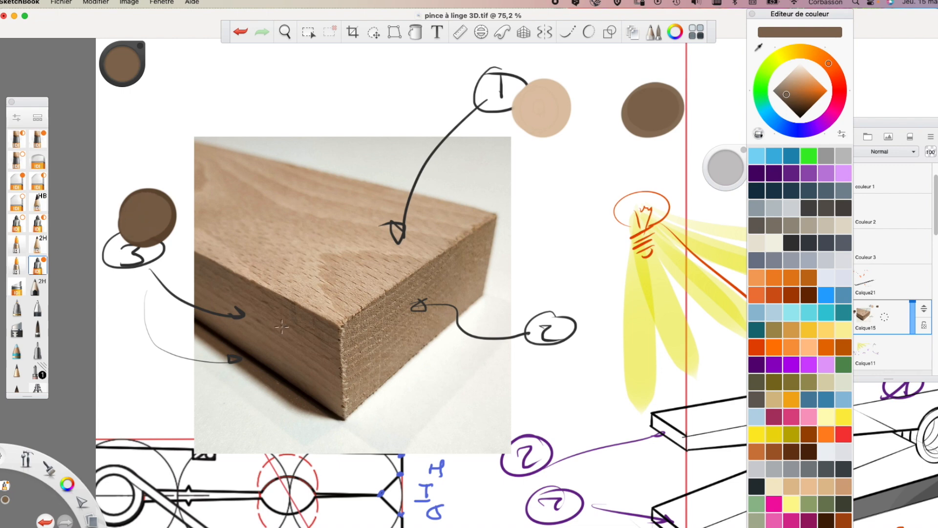
Sample the medium brown of the block's end face and paint a swatch between the light and dark ones
alt+click(397, 322)
click(604, 109)
mouse_move(608, 104)
mouse_down()
mouse_move(584, 117)
mouse_move(598, 110)
mouse_up()
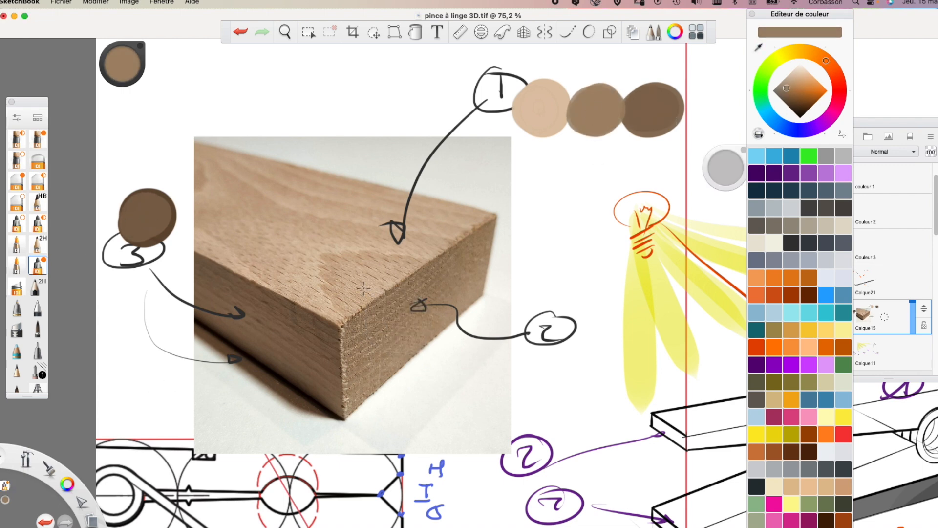
Draw wood-grain strokes over the light, medium and dark swatches using colours sampled from the block photo
click(38, 201)
alt+click(372, 277)
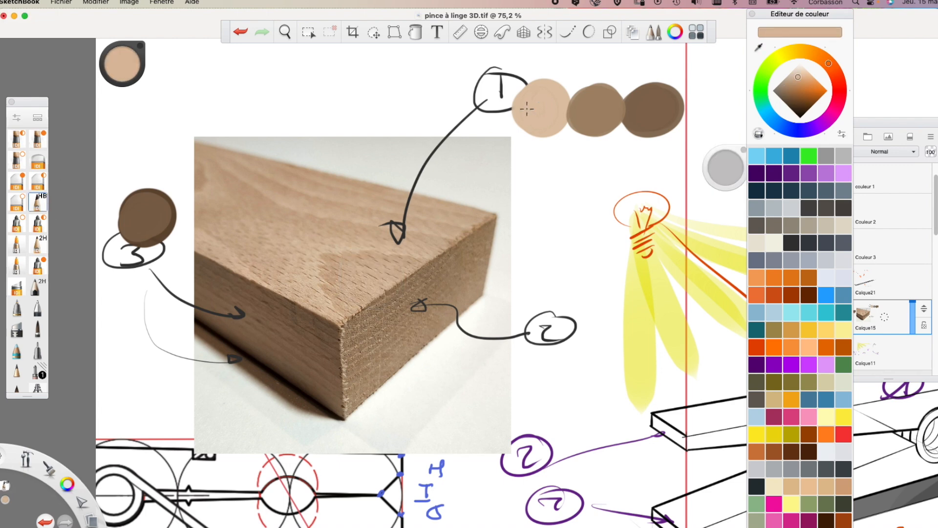
alt+click(335, 273)
drag(552, 91, 537, 116)
alt+click(316, 271)
mouse_move(559, 105)
mouse_down()
mouse_move(544, 128)
mouse_move(517, 132)
mouse_move(526, 140)
mouse_up()
alt+click(326, 280)
click(40, 229)
alt+click(259, 321)
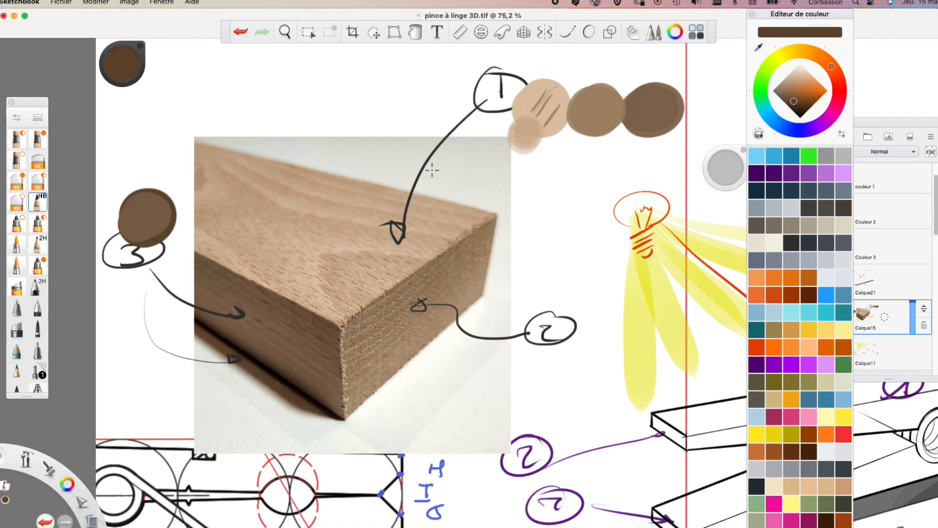
mouse_move(353, 300)
mouse_down()
mouse_move(365, 331)
mouse_move(343, 352)
mouse_move(482, 273)
mouse_move(379, 332)
mouse_move(393, 311)
mouse_move(368, 295)
mouse_move(342, 305)
mouse_move(341, 315)
mouse_up()
drag(610, 85, 570, 128)
Fill the selected top face of the upper arm with sampled light beige marker strokes on the couleur 1 layer
scroll(716, 166, down, 3)
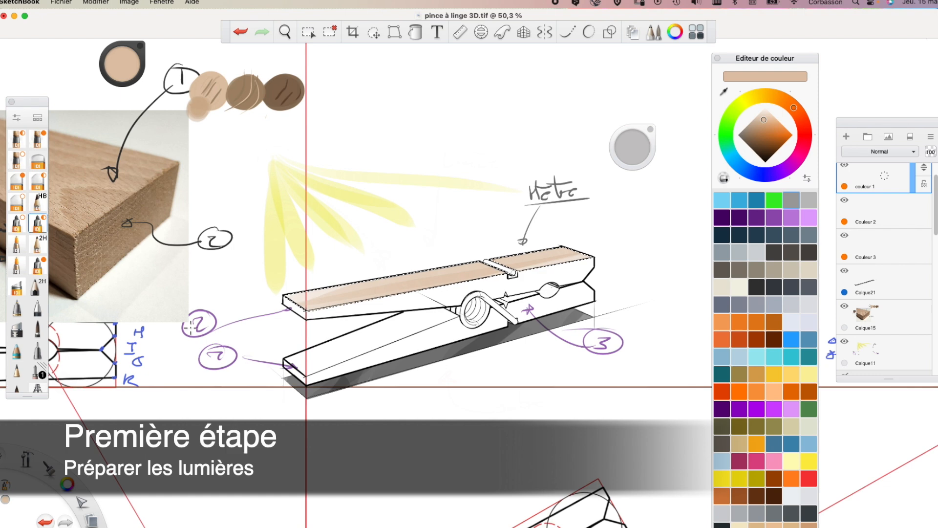
mouse_move(191, 327)
mouse_down()
mouse_move(699, 207)
mouse_move(460, 273)
mouse_up()
alt+click(73, 204)
mouse_move(287, 313)
mouse_down()
mouse_move(502, 266)
mouse_move(357, 312)
mouse_move(408, 290)
mouse_move(581, 333)
mouse_up()
key(super+d)
Select the lower arm's top face and shade it with sampled light beige marker strokes
click(308, 32)
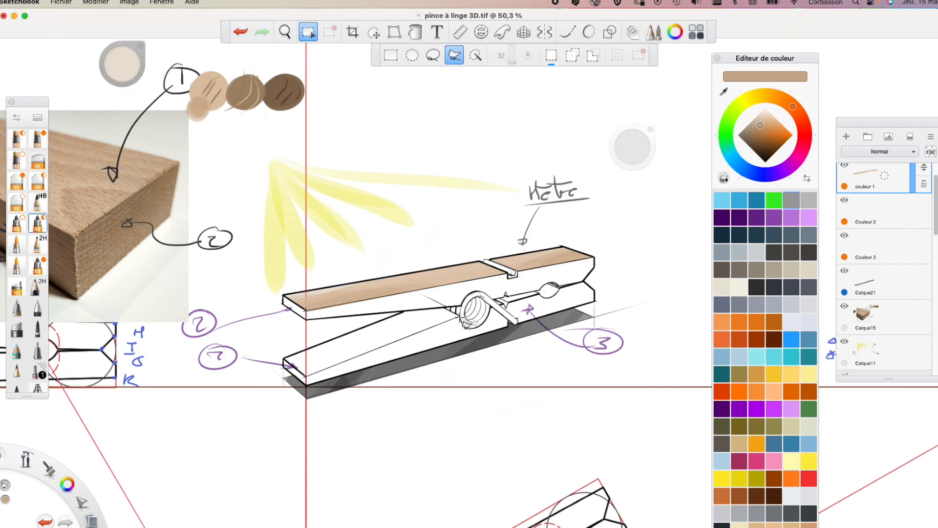
scroll(415, 313, up, 3)
mouse_move(198, 354)
mouse_down()
mouse_move(455, 269)
mouse_move(220, 350)
mouse_up()
alt+click(239, 248)
scroll(415, 293, up, 4)
Select the inner gap and round notch between the jaws and paint them light beige
click(308, 32)
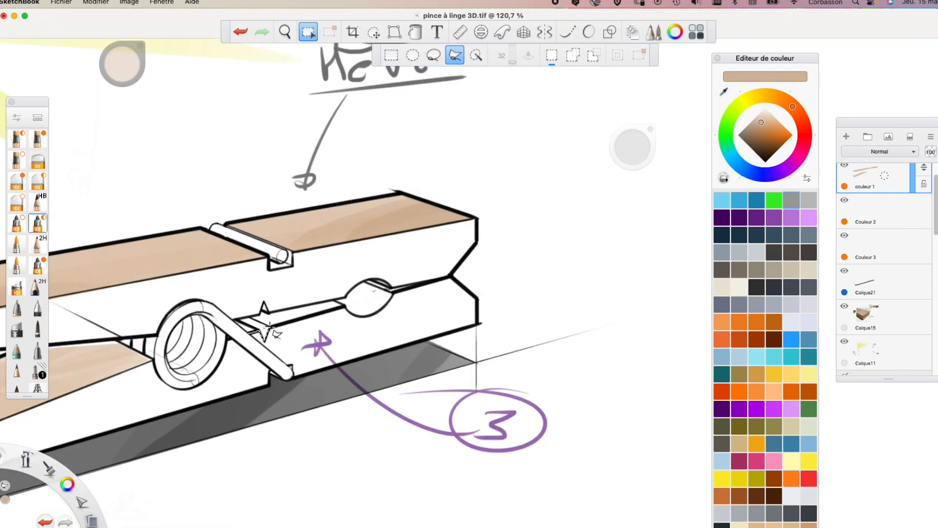
click(38, 223)
drag(259, 325, 381, 296)
key(super+d)
Select the front end faces of both arms and paint them medium brown
scroll(308, 264, up, 3)
click(308, 32)
click(38, 223)
drag(303, 180, 259, 137)
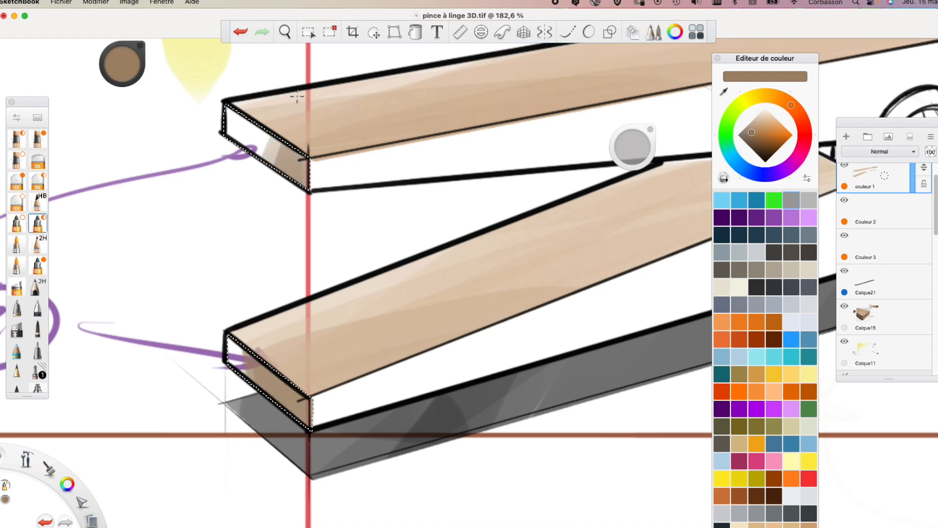
drag(306, 420, 257, 334)
key(super+d)
On the Couleur 2 layer, shade the upper arm's side face dark brown and choose a near-black brown
scroll(391, 251, down, 5)
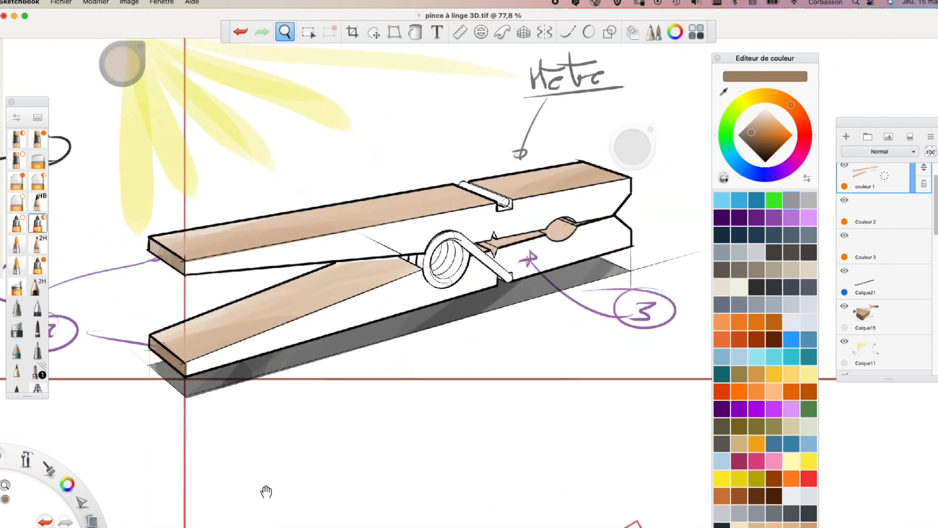
click(889, 223)
scroll(600, 129, up, 2)
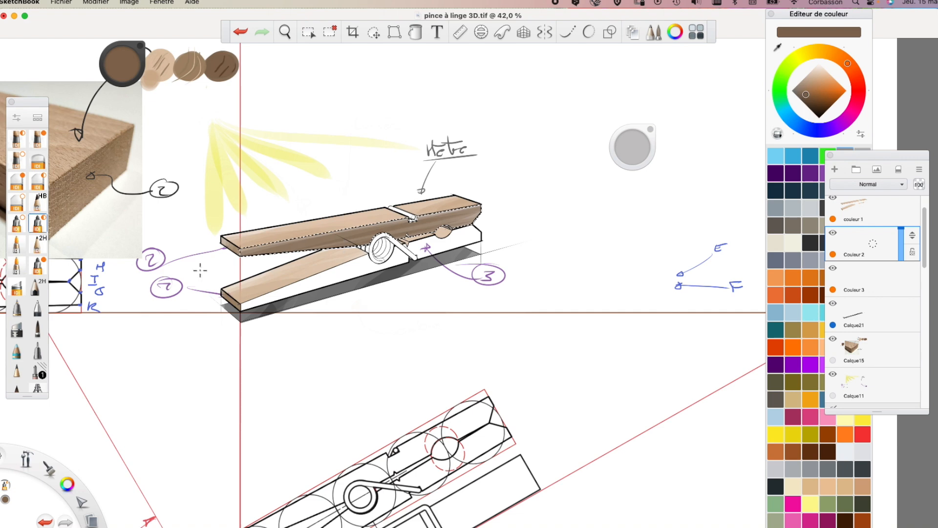
click(812, 108)
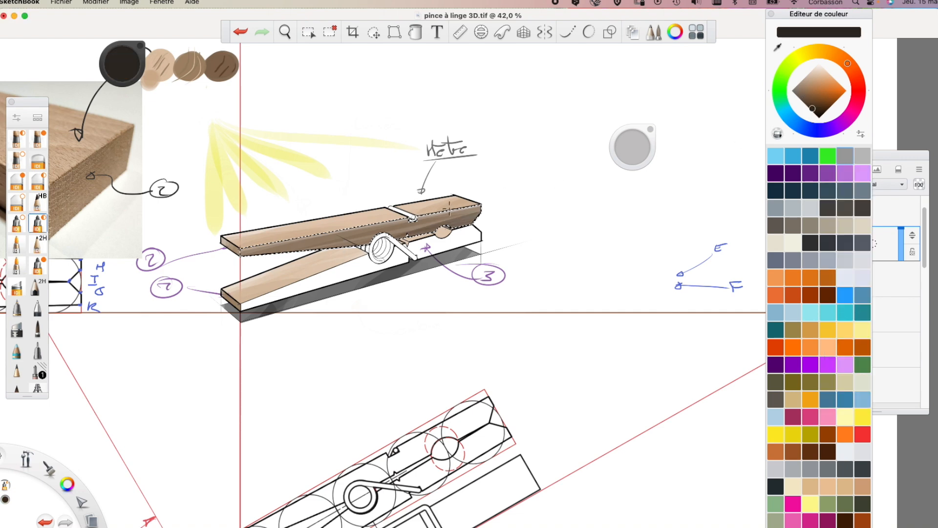
Select the lower arm's side face and shade it dark brown with marker strokes along its length
click(308, 32)
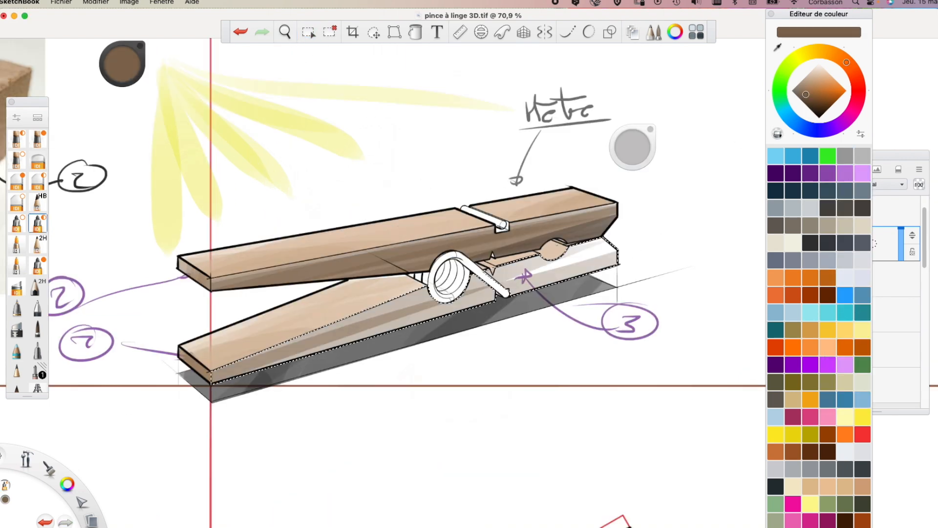
mouse_move(623, 254)
mouse_down()
mouse_move(167, 388)
mouse_move(704, 247)
mouse_move(267, 358)
mouse_move(339, 320)
mouse_move(584, 251)
mouse_move(454, 331)
mouse_move(252, 357)
mouse_up()
key(super+d)
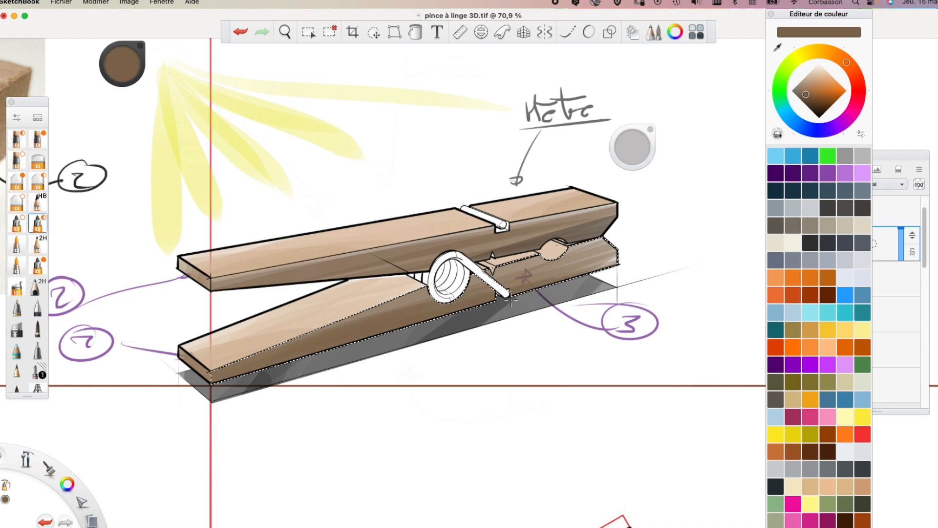
Correct the selection at the lower arm's front corner, paint orange-brown wood grain along its top face and clear the selection
scroll(430, 312, down, 5)
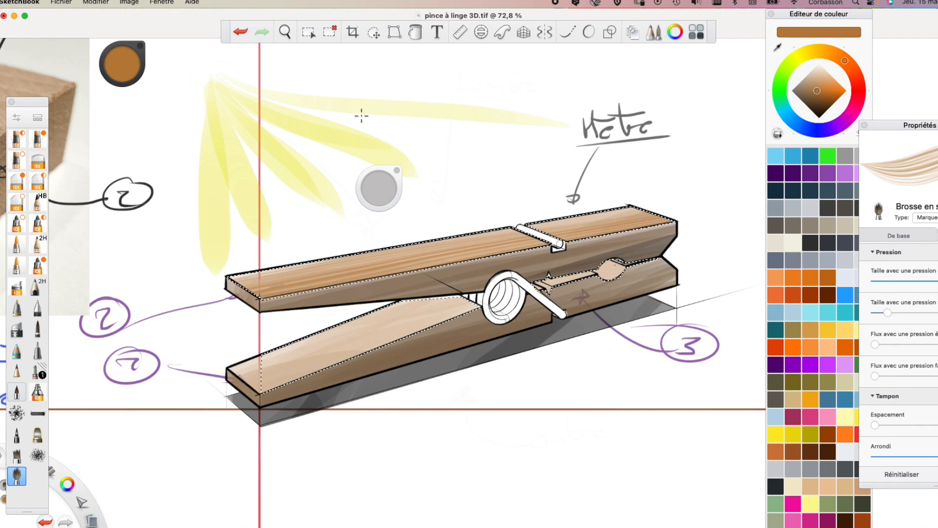
click(307, 32)
click(457, 55)
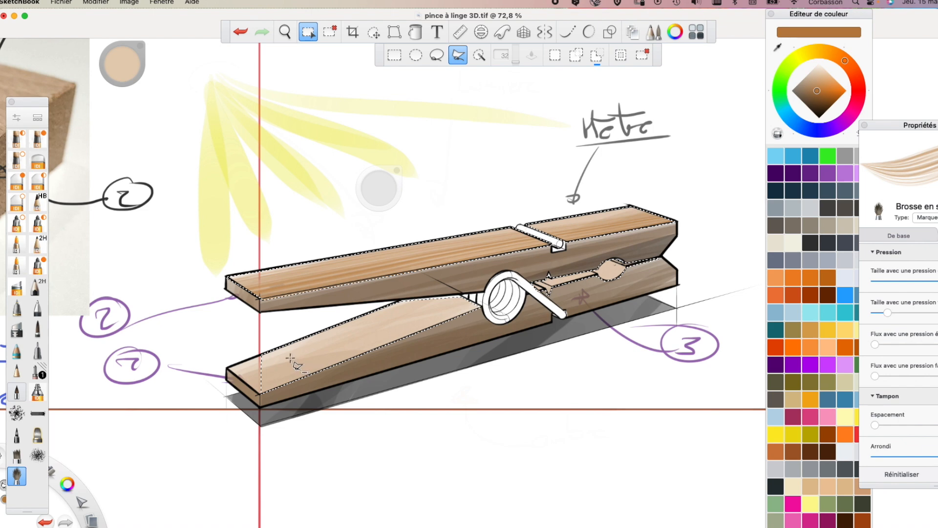
click(227, 368)
double_click(260, 394)
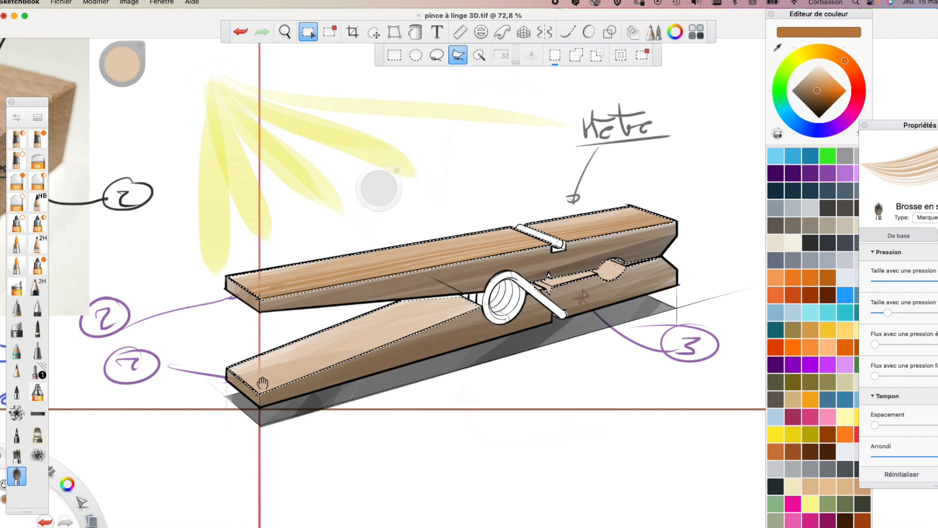
click(17, 482)
drag(234, 385, 595, 259)
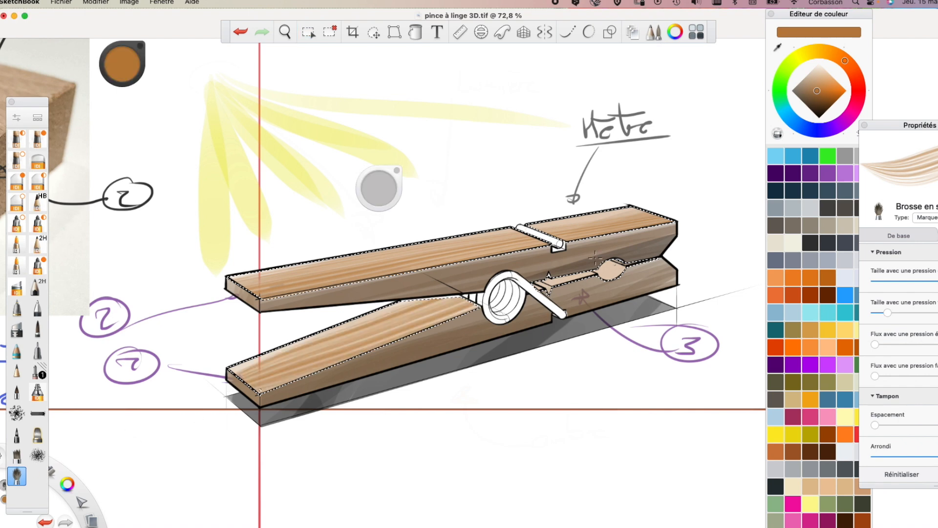
key(super+d)
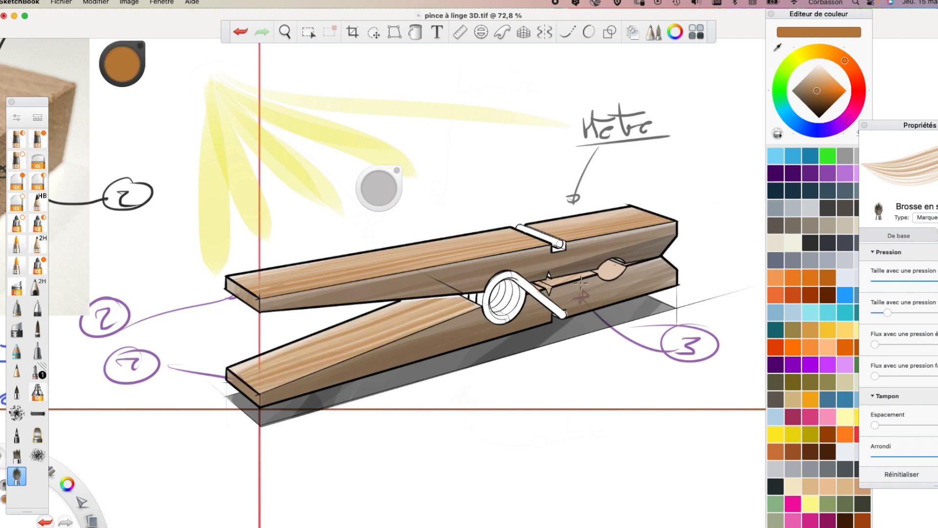
Mark the Calque20 layer with the blue colour label
key(space)
drag(547, 288, 528, 404)
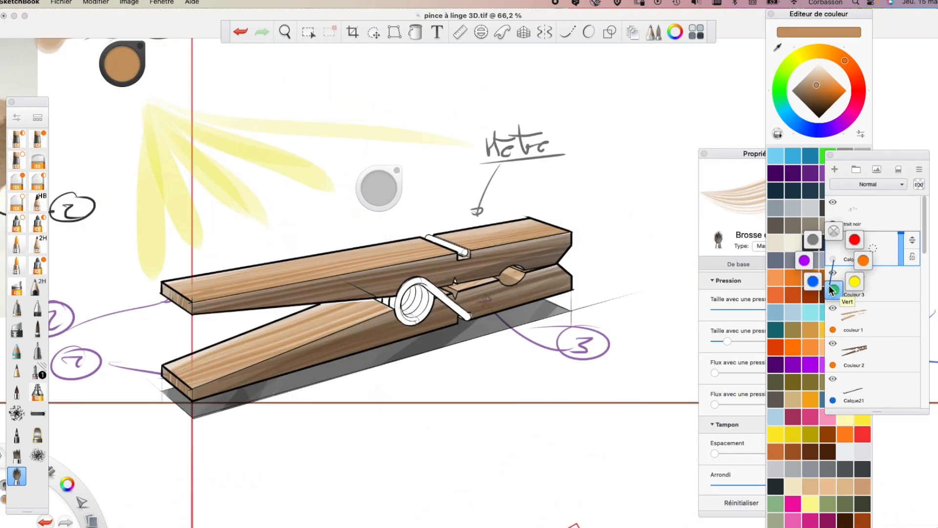
drag(832, 259, 813, 280)
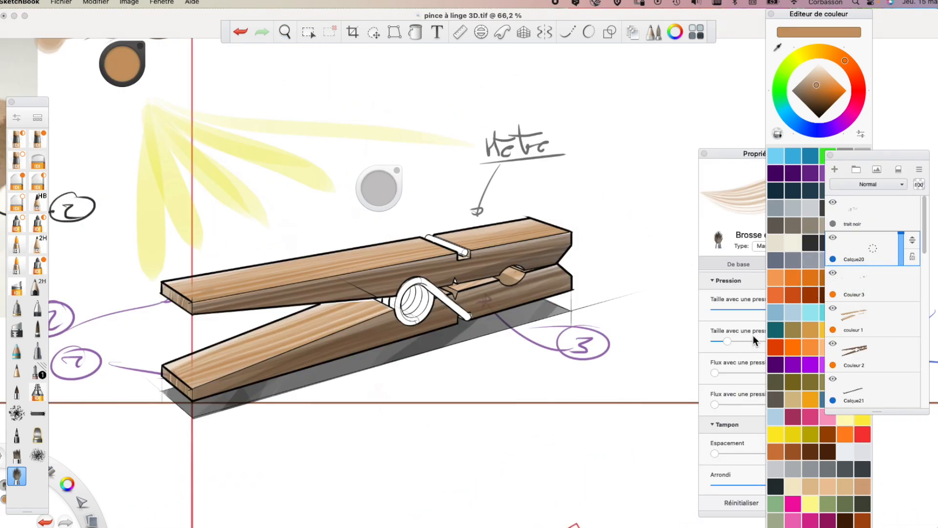
Outline the spring's diagonal wire, from the coil to its lower end, as a polyline selection
click(282, 28)
drag(377, 343, 222, 363)
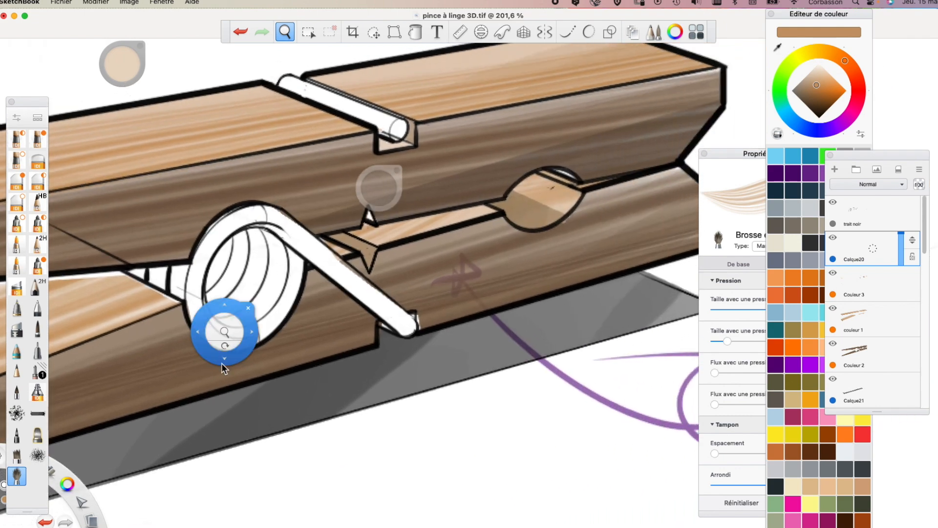
drag(261, 336, 303, 313)
drag(341, 346, 409, 400)
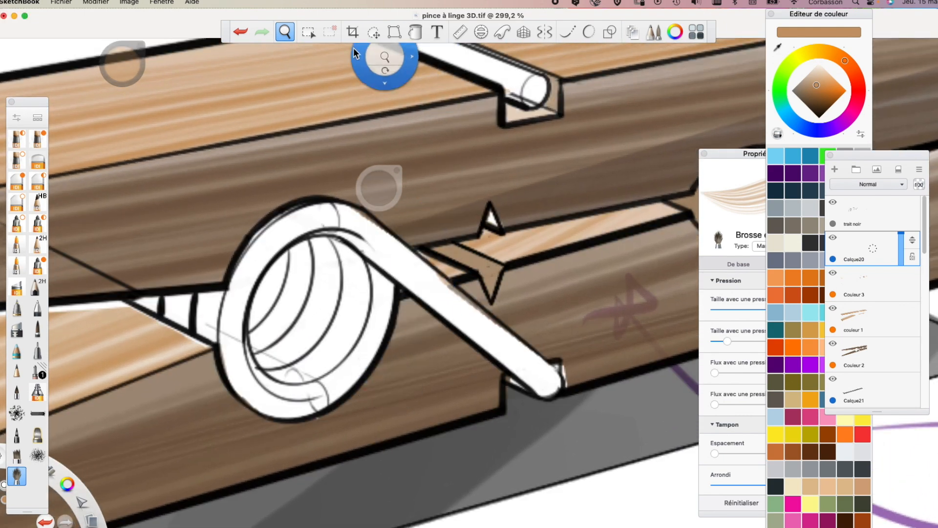
click(308, 32)
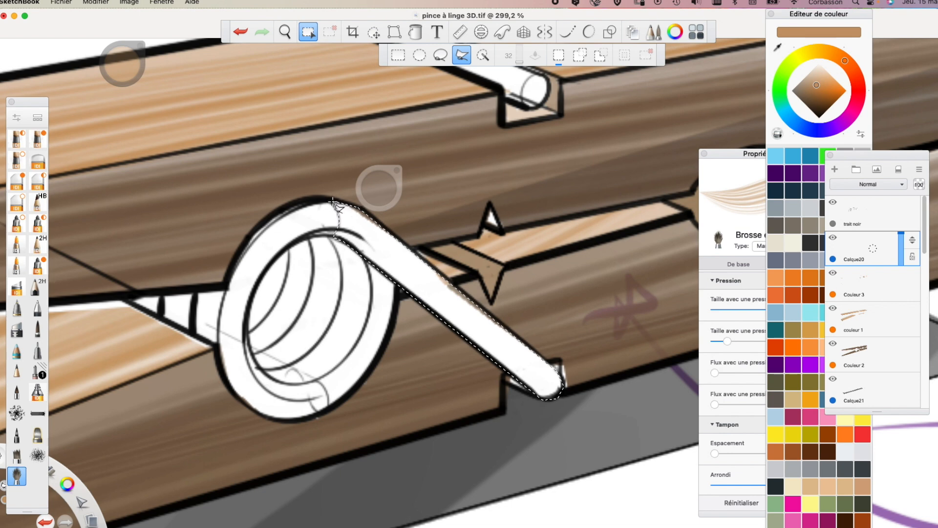
Fill the selected diagonal wire with a linear gradient across its width, using light grey and a white highlight
click(415, 32)
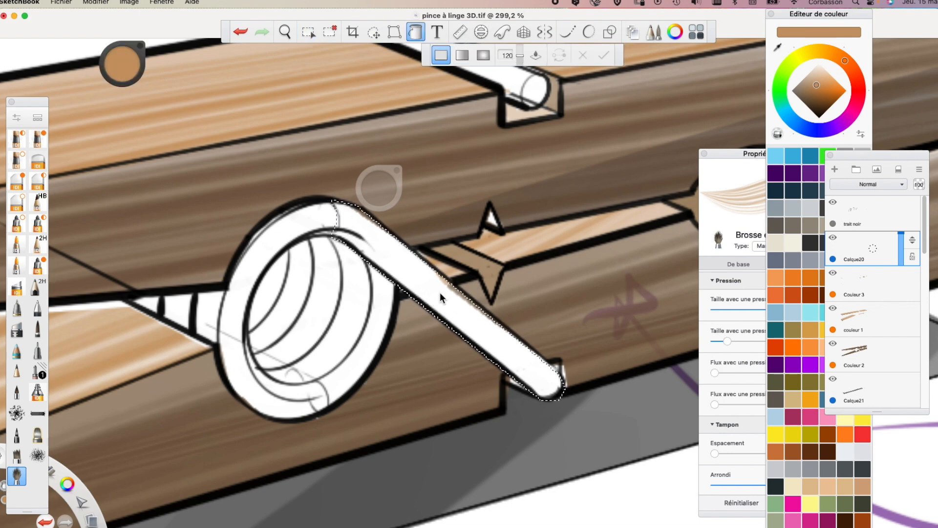
click(469, 318)
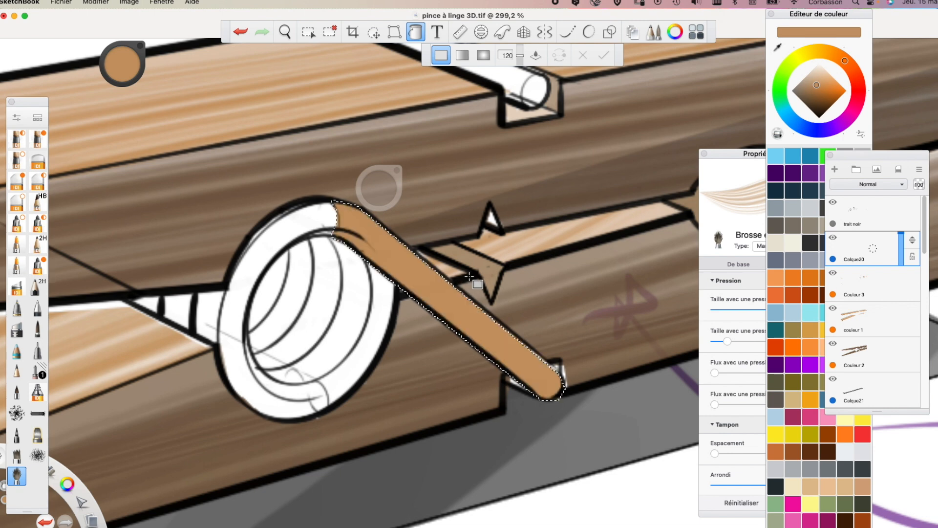
click(462, 55)
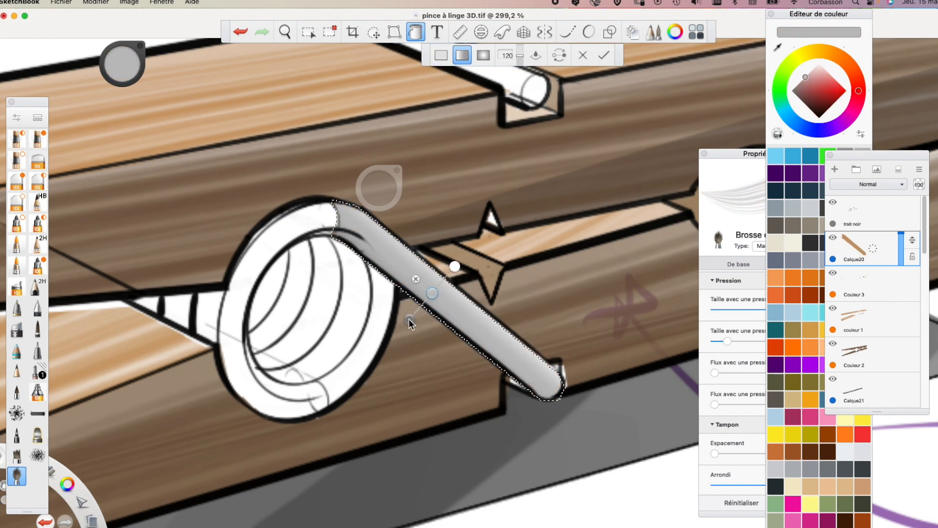
drag(423, 311, 448, 283)
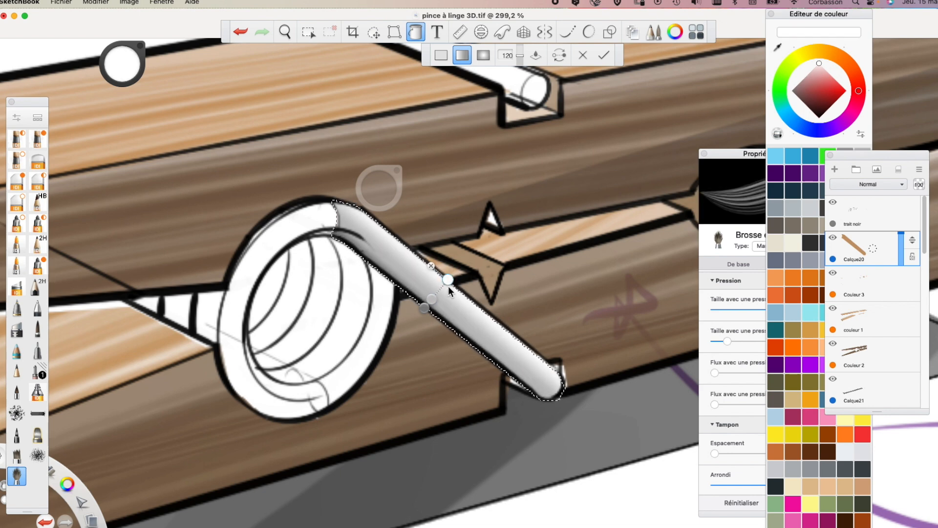
click(438, 293)
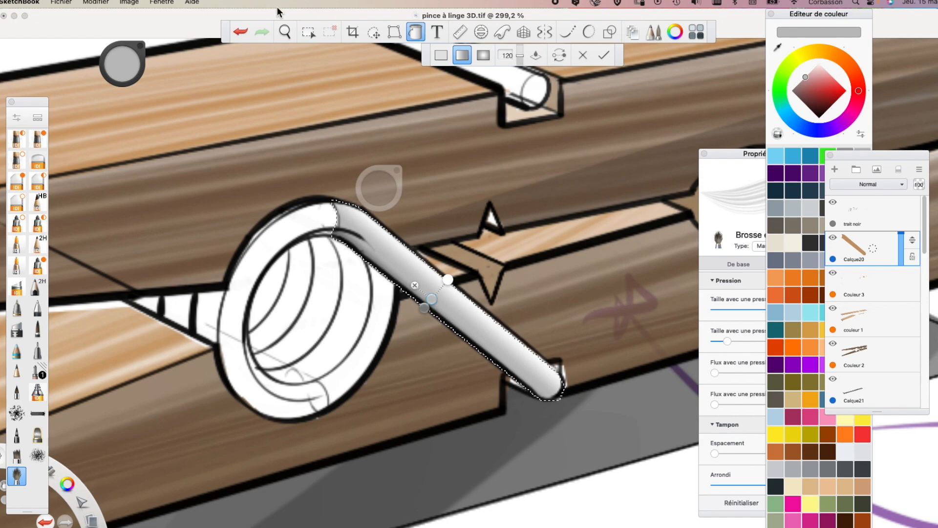
Recolour the wire gradient's middle stop slate blue and add a light blue-grey stop near the wire's upper edge
click(284, 31)
drag(457, 314, 543, 178)
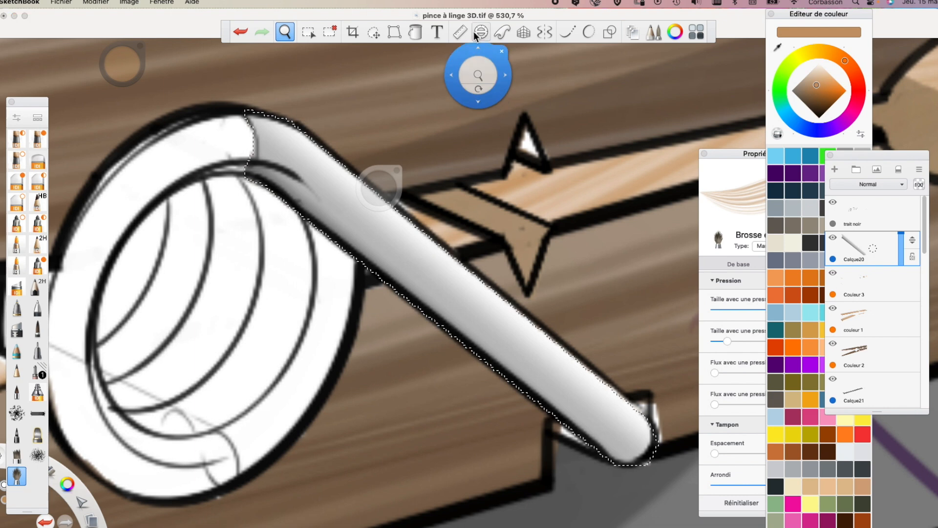
click(414, 32)
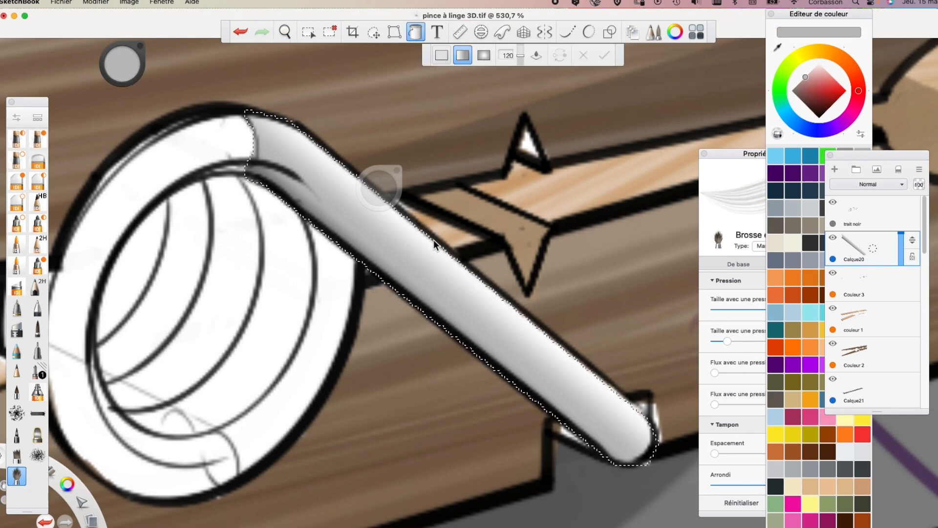
click(847, 207)
click(844, 191)
click(426, 252)
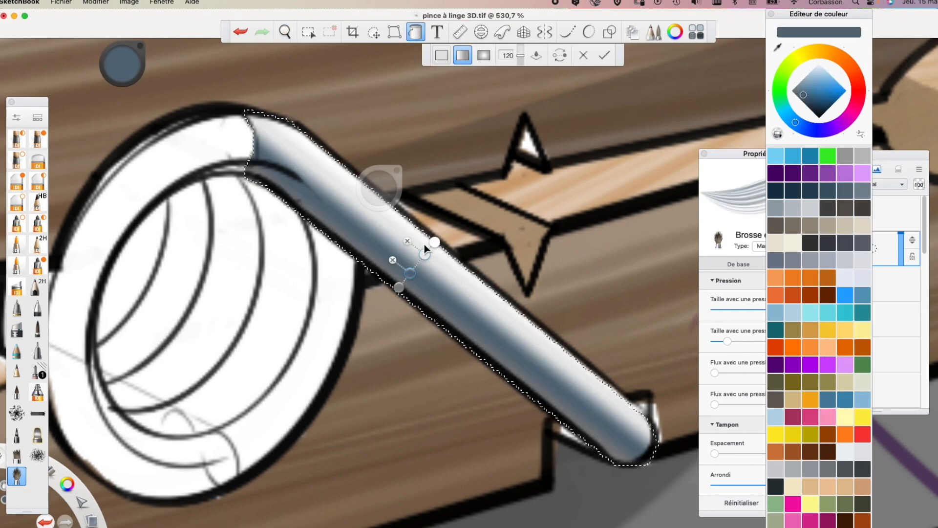
click(810, 207)
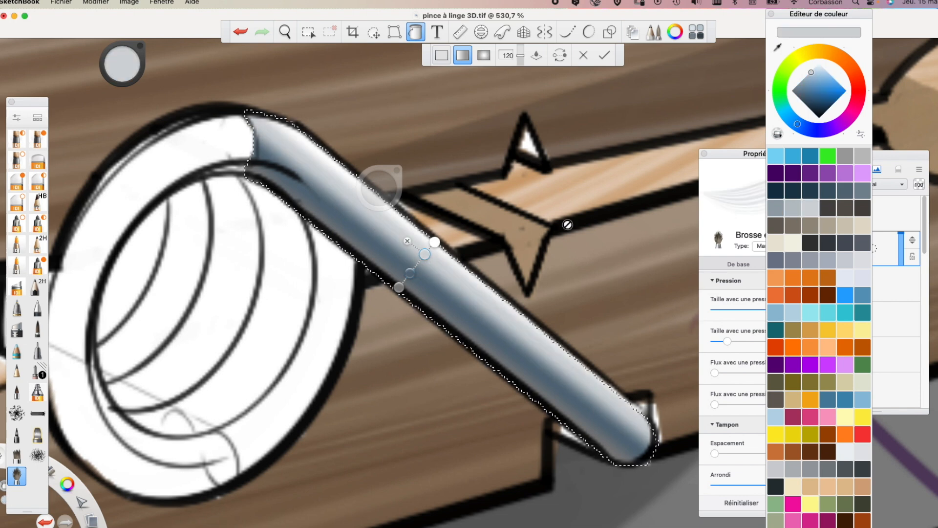
Set the wire gradient's end stops to blue-grey tones and lighten its highlight stop
click(778, 215)
click(397, 288)
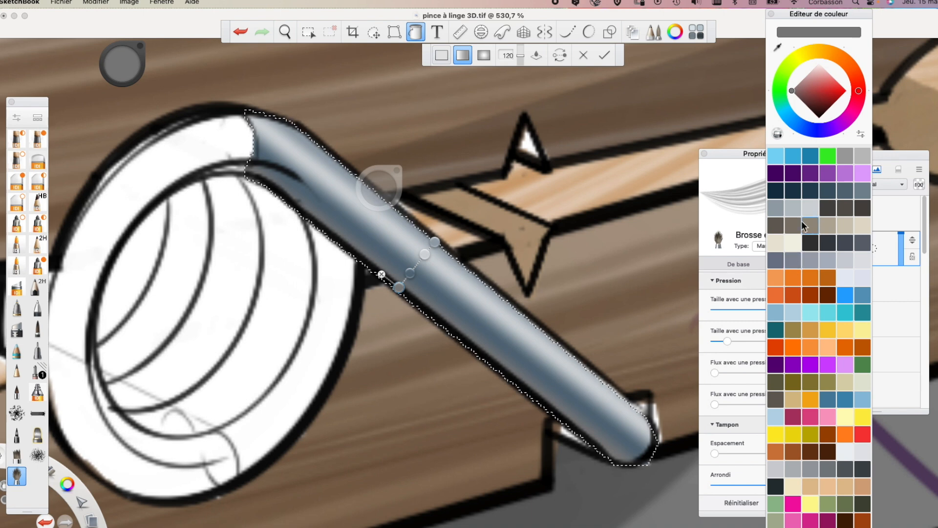
click(792, 209)
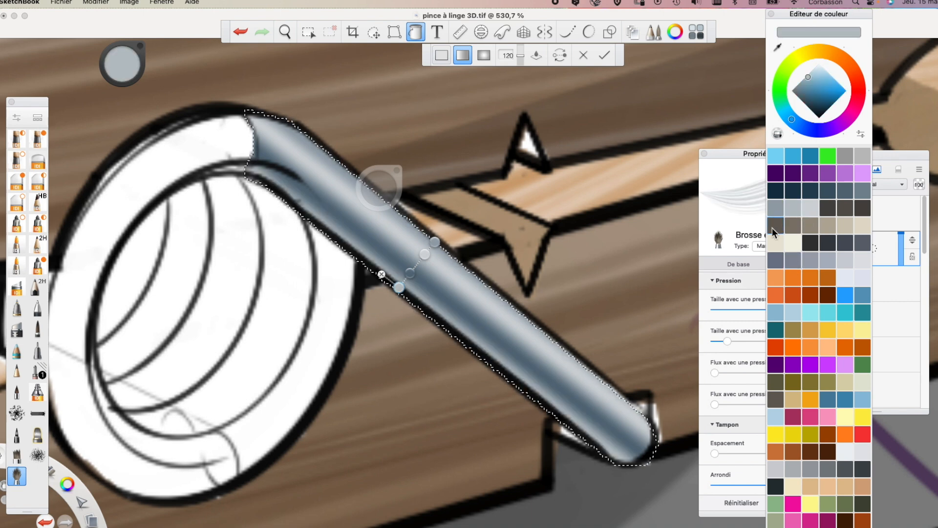
click(423, 255)
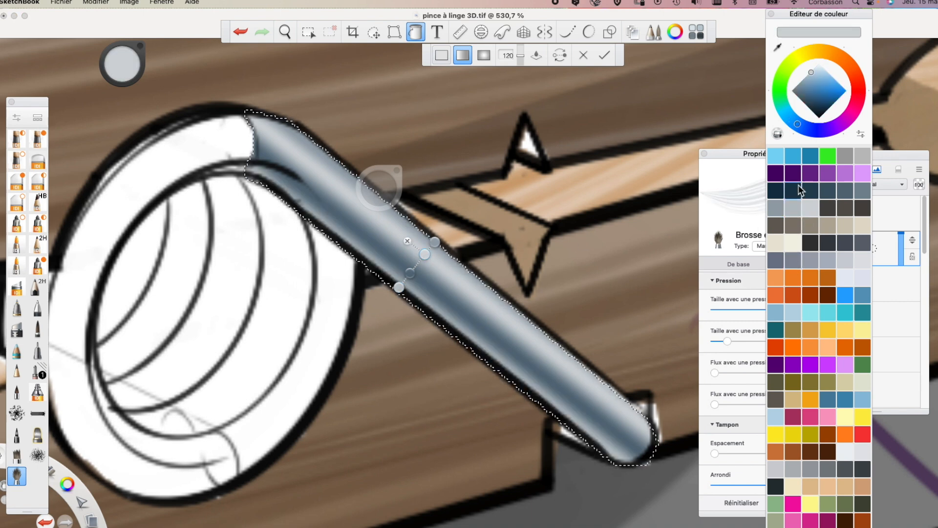
click(815, 68)
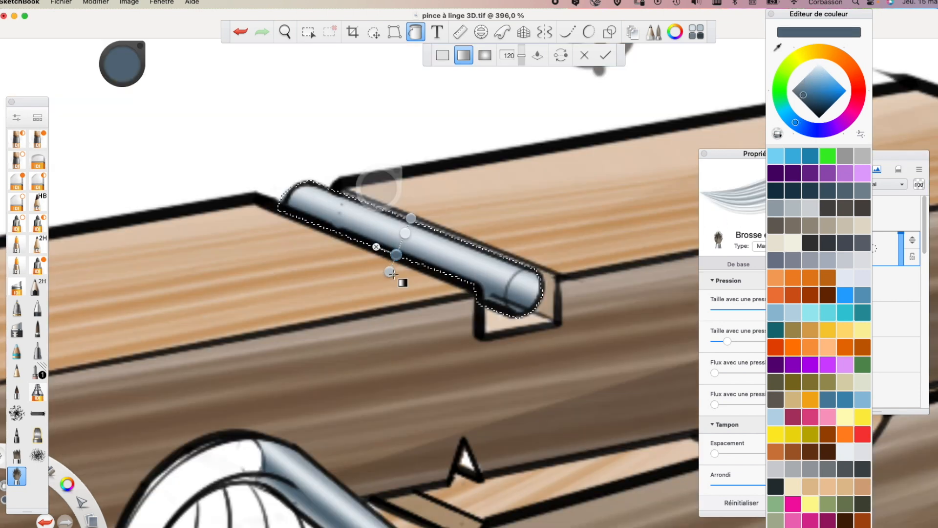
Apply the blue-grey gradient to the upper wire and shade its selected round end with the wire's sampled dark blue-grey
key(Return)
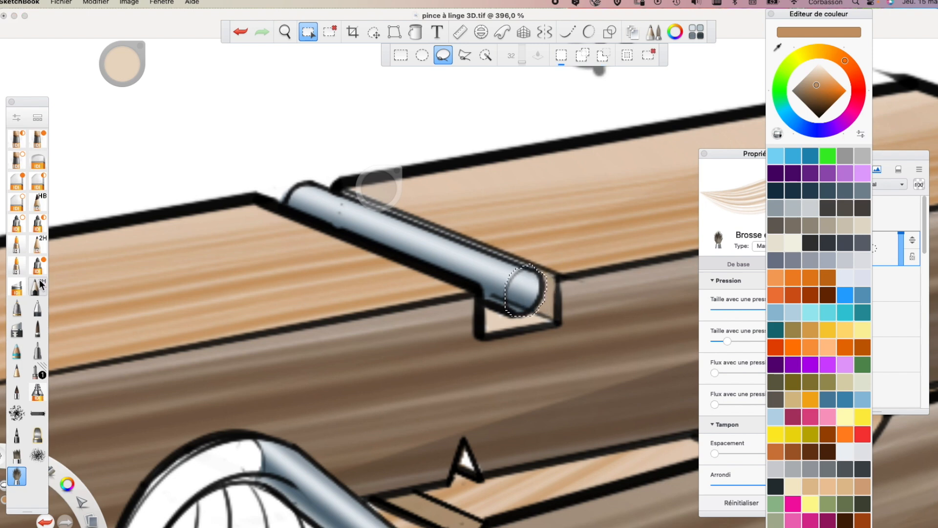
click(37, 224)
alt+click(494, 280)
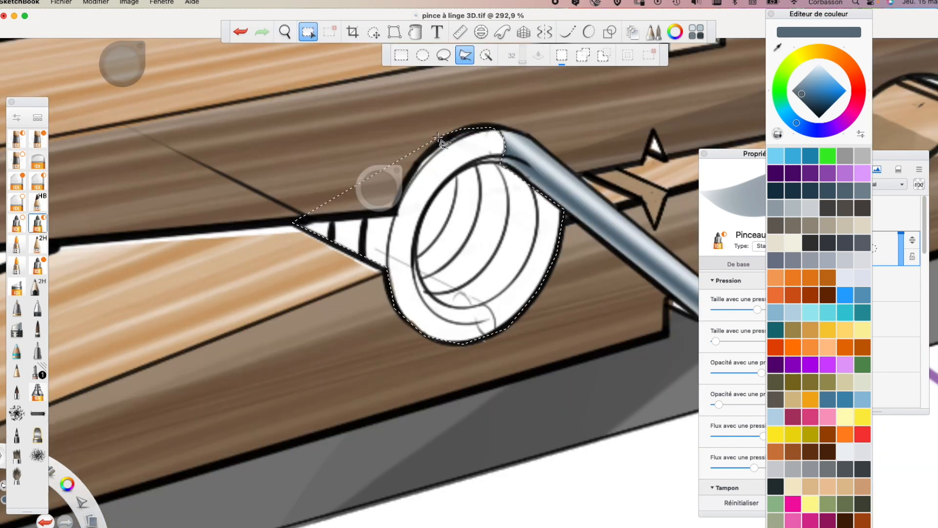
Complete the selection around the spring coil and fill it with a blue-grey linear gradient running diagonally from its upper edge
click(397, 215)
click(416, 32)
mouse_move(472, 117)
mouse_down()
mouse_move(373, 319)
mouse_move(320, 353)
mouse_up()
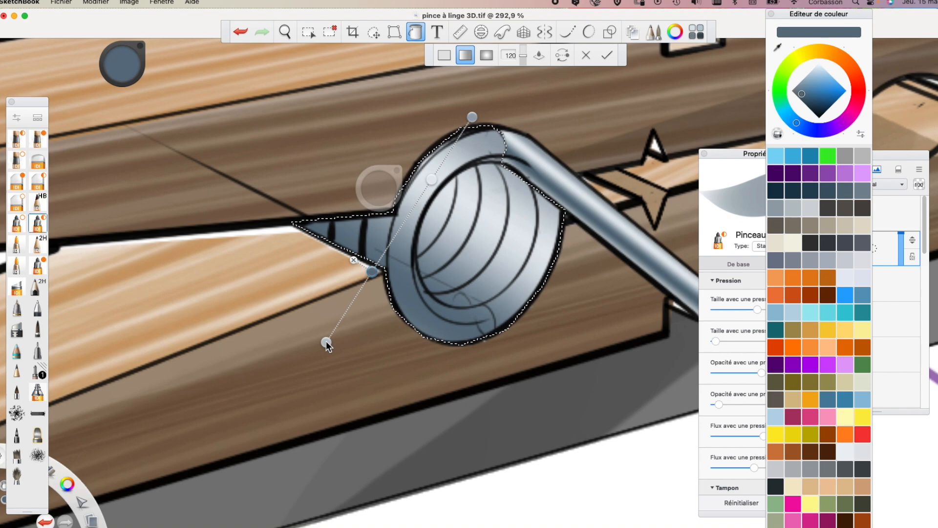
Select the coil's inner opening, fill it with its own diagonal blue-grey gradient, adjust the gradient stops and clear the selection
click(308, 32)
click(445, 55)
drag(477, 162, 418, 227)
click(416, 32)
mouse_move(494, 164)
mouse_down()
mouse_move(478, 161)
mouse_move(426, 293)
mouse_move(305, 304)
mouse_move(339, 363)
mouse_up()
drag(500, 157, 477, 130)
drag(339, 363, 417, 281)
click(434, 235)
click(308, 33)
click(330, 32)
scroll(489, 172, up, 5)
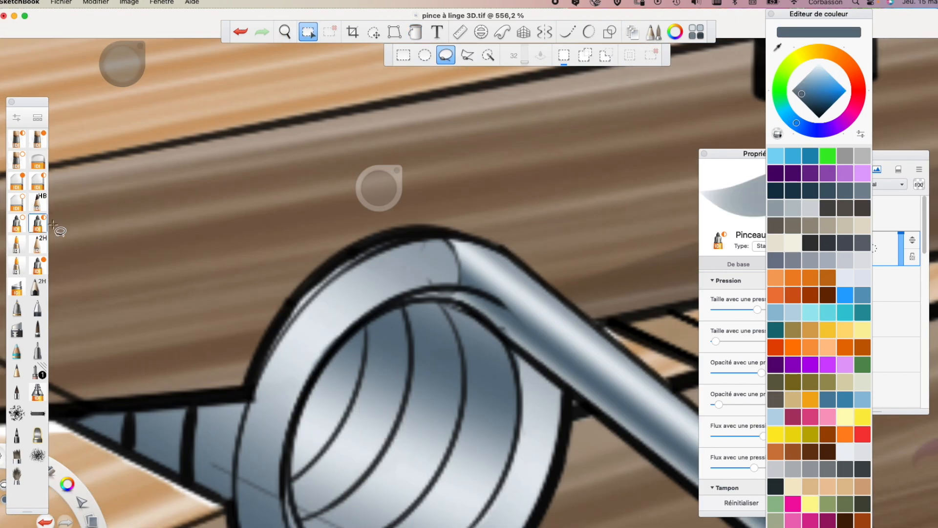
click(38, 329)
alt+click(474, 279)
drag(409, 272, 444, 271)
key(super+z)
Shade the coil's front ring along its inner edge with the soft shading brush, using sampled and slightly darker blue-grey
alt+click(482, 296)
click(38, 392)
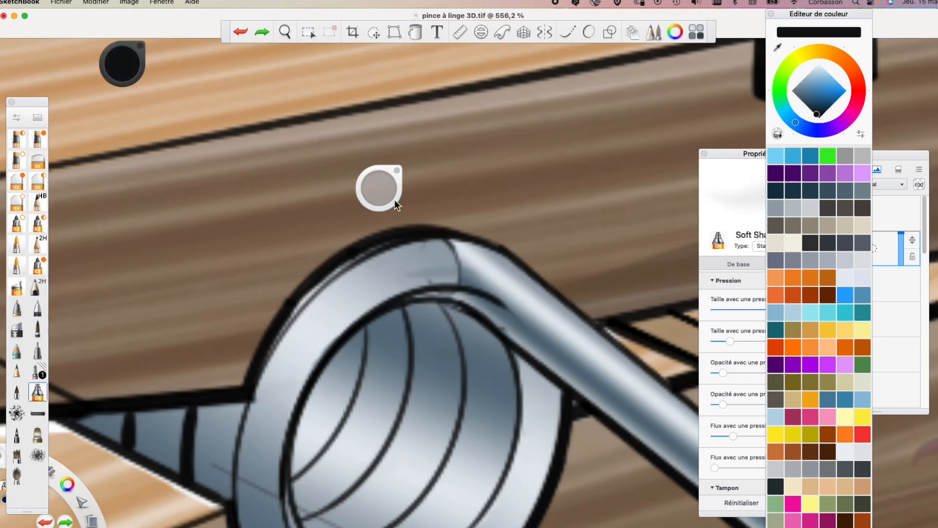
alt+click(466, 260)
alt+click(416, 271)
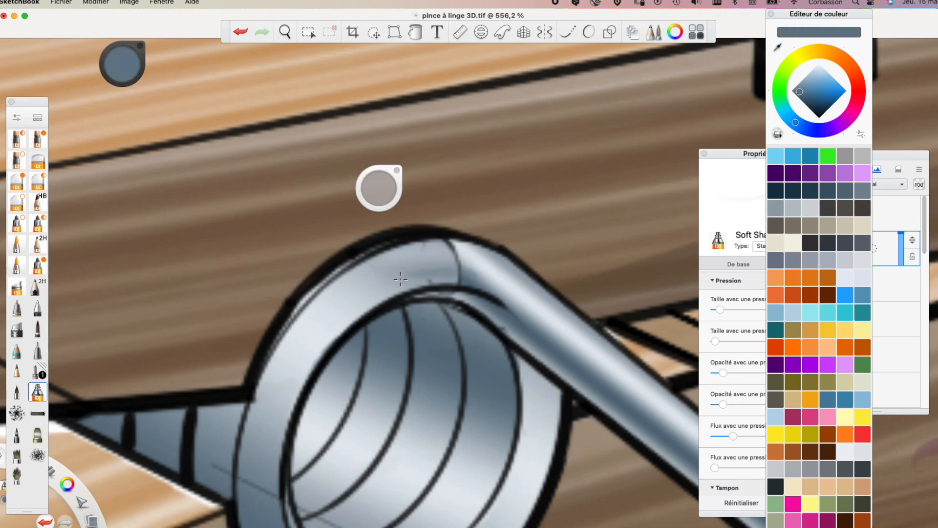
mouse_move(418, 292)
mouse_down()
mouse_move(337, 332)
mouse_move(306, 392)
mouse_up()
drag(802, 93, 807, 99)
drag(368, 308, 291, 409)
Align the ellipse guide with the coil's front ring and shade the ring's curve in blue-grey, sampling a tone from the wire
drag(482, 197, 430, 164)
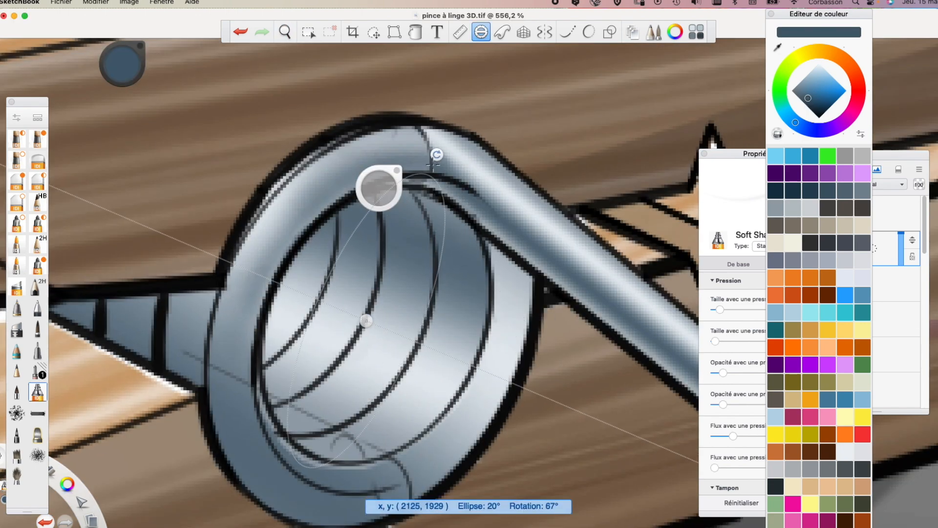
drag(367, 321, 382, 322)
drag(314, 295, 243, 266)
drag(383, 323, 375, 321)
drag(307, 488, 303, 497)
drag(376, 321, 387, 327)
drag(397, 171, 656, 100)
drag(348, 493, 389, 183)
drag(460, 150, 470, 123)
alt+click(461, 161)
mouse_move(304, 375)
mouse_down()
mouse_move(280, 229)
mouse_move(317, 182)
mouse_up()
mouse_move(244, 381)
mouse_down()
mouse_move(259, 273)
mouse_move(313, 186)
mouse_up()
Fit the ellipse guide to the coil's inner turns and shade the far turns with tones sampled from the metal
mouse_move(306, 507)
mouse_down()
mouse_move(317, 503)
mouse_move(302, 527)
mouse_up()
drag(388, 328, 354, 315)
alt+click(465, 271)
drag(514, 325, 475, 429)
mouse_move(269, 507)
mouse_down()
mouse_move(260, 520)
mouse_move(270, 486)
mouse_up()
mouse_move(521, 295)
mouse_down()
mouse_move(479, 419)
mouse_move(505, 361)
mouse_move(435, 469)
mouse_up()
alt+click(481, 203)
mouse_move(355, 314)
mouse_down()
mouse_move(348, 306)
mouse_move(362, 327)
mouse_up()
drag(279, 517, 300, 481)
mouse_move(362, 327)
mouse_down()
mouse_move(367, 312)
mouse_move(359, 310)
mouse_up()
drag(478, 313, 416, 423)
Shift the ellipse guide towards the coil's near turns and add curved shading strokes to each of them
mouse_move(358, 311)
mouse_down()
mouse_move(301, 284)
mouse_move(320, 383)
mouse_up()
drag(301, 285, 251, 260)
drag(359, 289, 284, 381)
drag(367, 230, 293, 379)
drag(251, 260, 207, 241)
drag(315, 286, 296, 328)
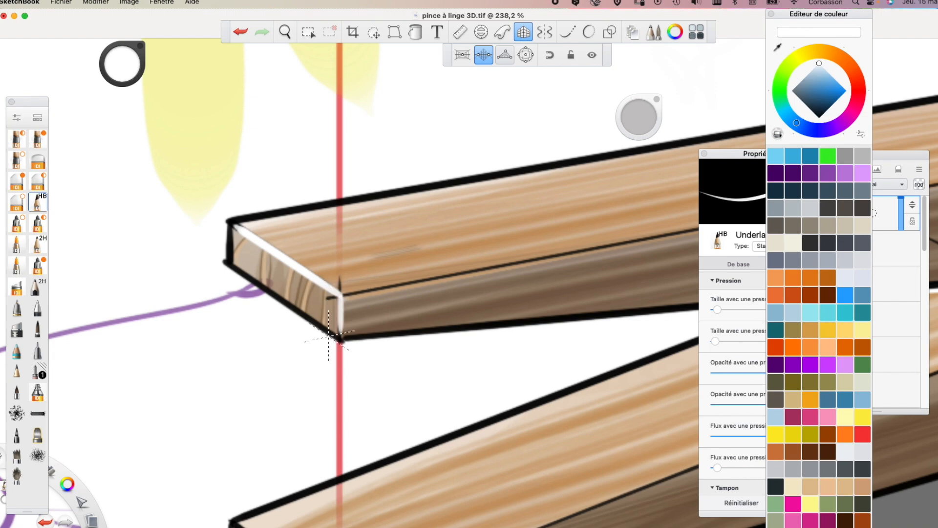
Draw a white highlight line along the upper arm's long edge between its top and side faces, up to the wire notch
key(space)
drag(419, 314, 244, 364)
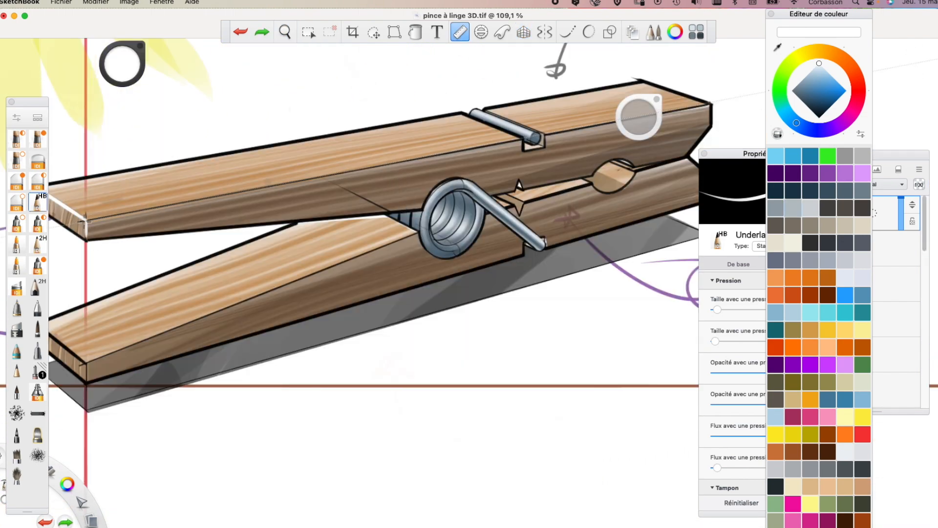
drag(87, 223, 655, 112)
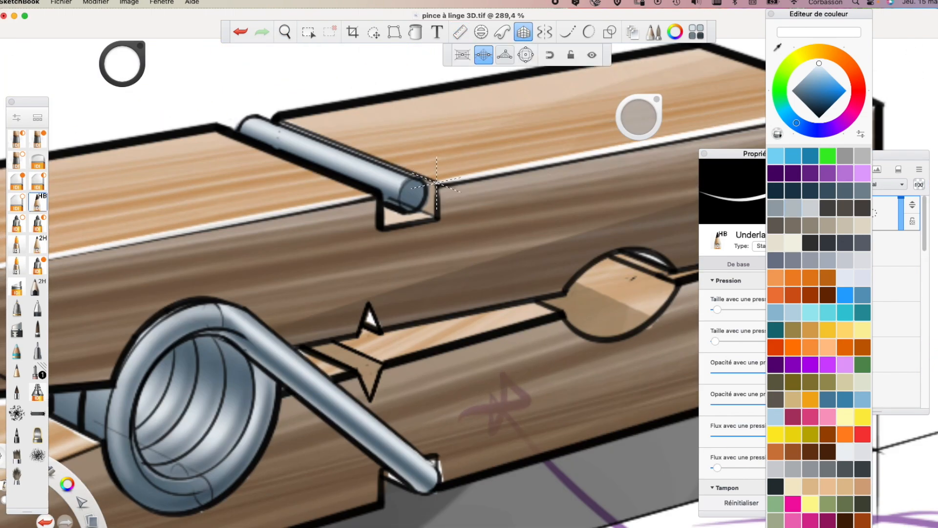
drag(436, 184, 364, 215)
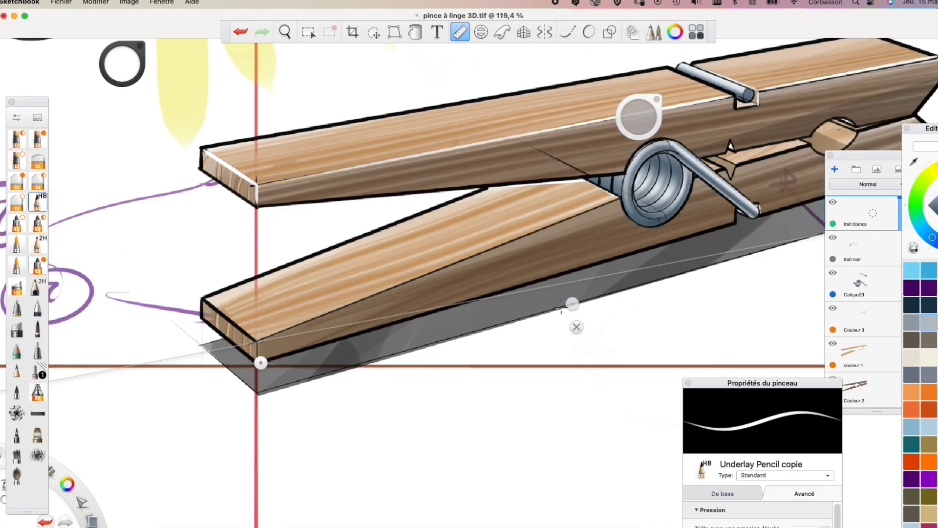
On the trait blancs layer, align the ruler with the lower arm and draw white highlights along its front upper edges
drag(572, 304, 312, 276)
mouse_move(2, 335)
mouse_down()
mouse_move(67, 394)
mouse_move(265, 360)
mouse_move(620, 198)
mouse_up()
drag(445, 289, 396, 248)
mouse_move(204, 298)
mouse_down()
mouse_move(526, 173)
mouse_move(258, 340)
mouse_up()
click(523, 32)
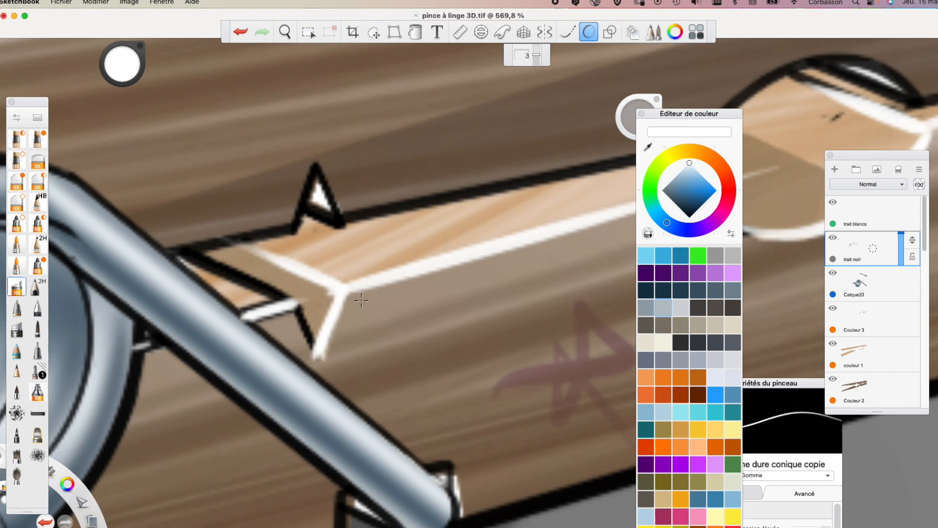
Draw a curved white highlight around the rim of the upper wire's near cut end with the ellipse guide and the Overlay Pencil
scroll(361, 300, down, 5)
scroll(369, 237, up, 2)
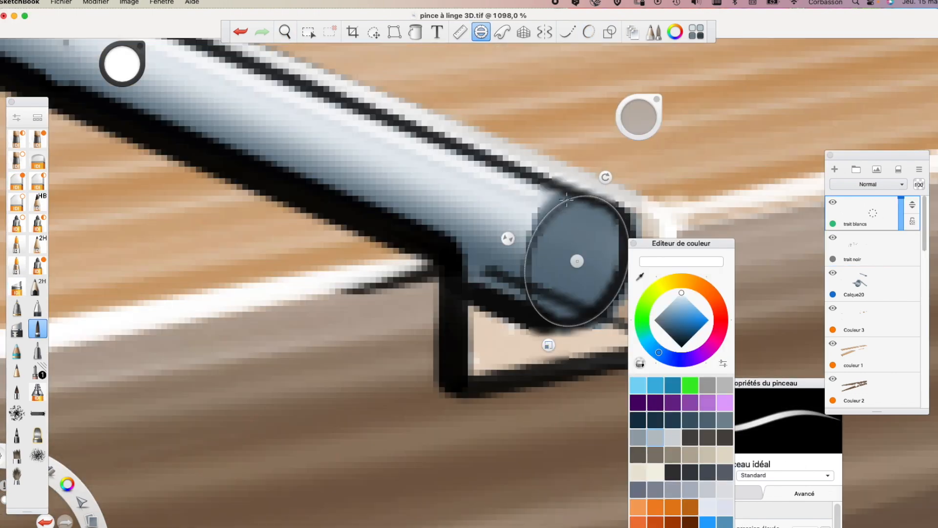
drag(553, 207, 547, 322)
click(37, 203)
mouse_move(586, 196)
mouse_down()
mouse_move(578, 197)
mouse_move(546, 324)
mouse_up()
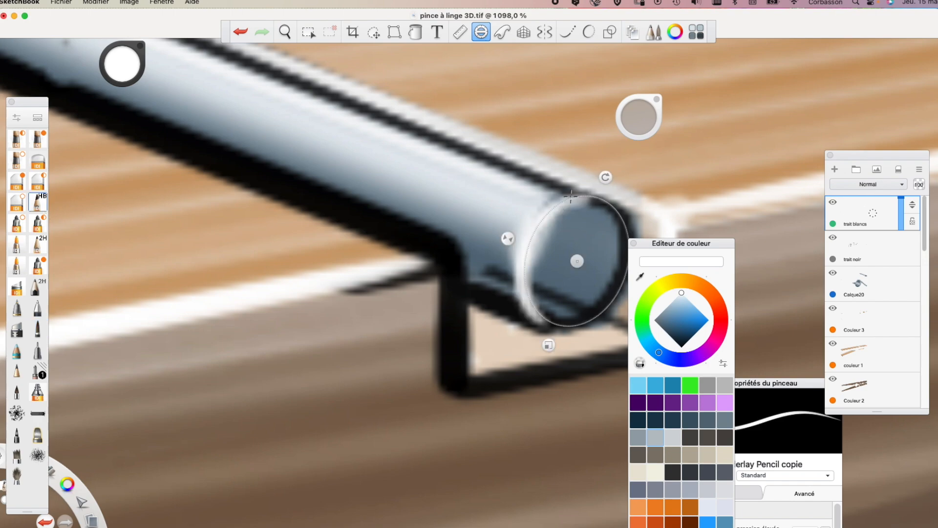
Draw a white highlight along the upper wire with the perspective guide, and add a short freehand highlight around its far end
click(523, 32)
drag(574, 204, 351, 119)
key(super+z)
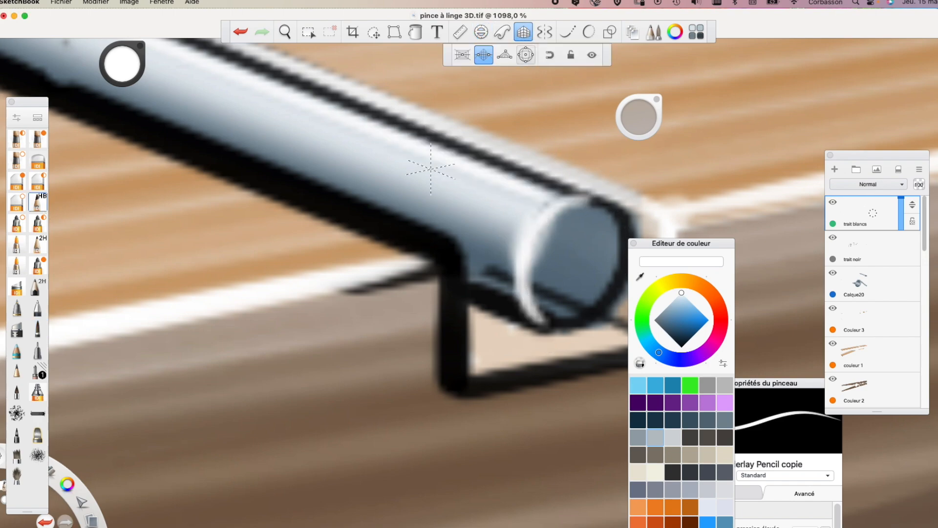
drag(585, 210, 337, 108)
key(space)
drag(446, 297, 402, 345)
mouse_move(74, 162)
mouse_down()
mouse_move(302, 215)
mouse_move(334, 322)
mouse_up()
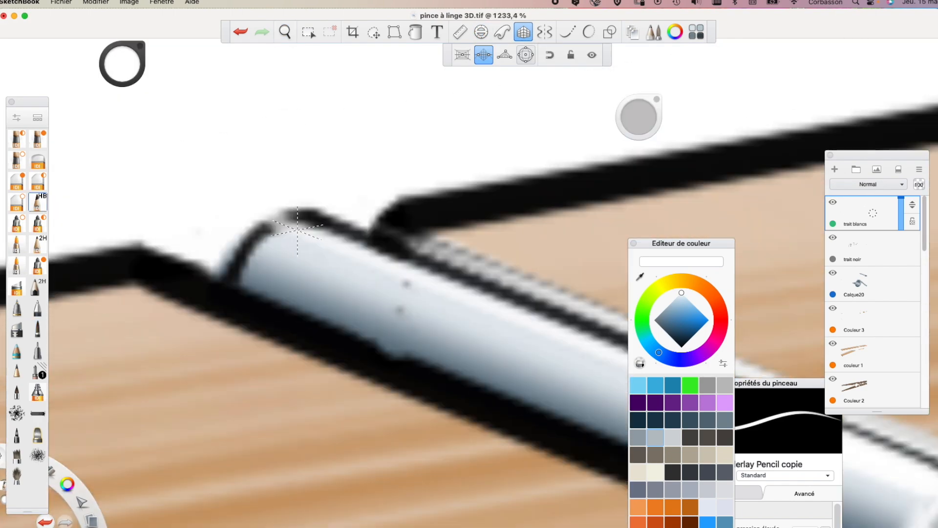
key(p)
drag(288, 233, 251, 286)
Fit the ellipse guide to the coil's front ring and paint white highlights along the ring with the ideal brush
key(space)
drag(230, 343, 210, 376)
drag(210, 363, 337, 526)
click(461, 255)
drag(459, 254, 330, 485)
drag(317, 304, 319, 302)
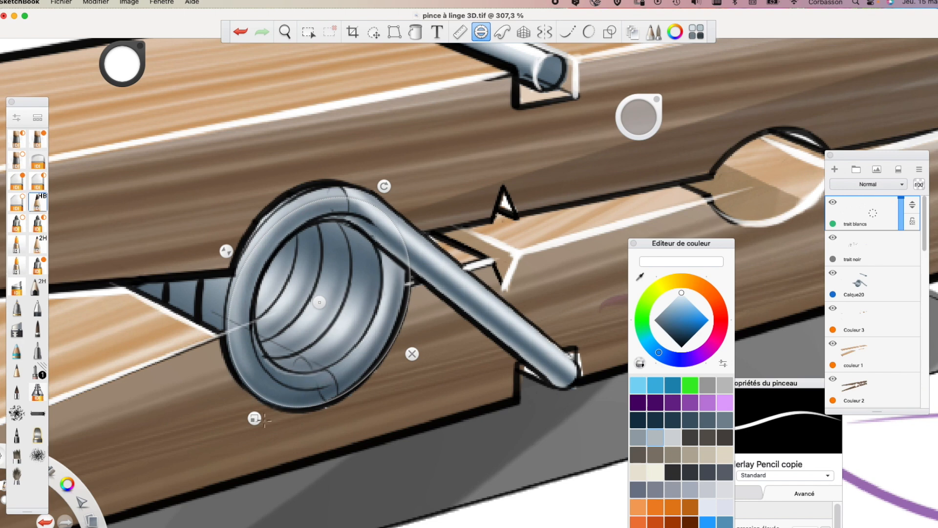
drag(255, 418, 258, 411)
drag(230, 253, 232, 255)
drag(258, 411, 255, 417)
drag(382, 186, 376, 182)
drag(319, 302, 317, 298)
click(38, 329)
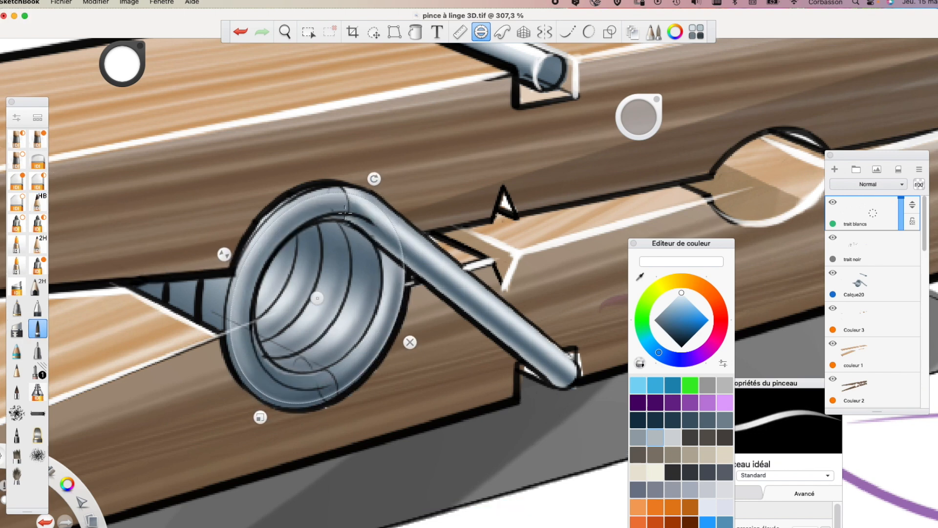
drag(260, 417, 265, 406)
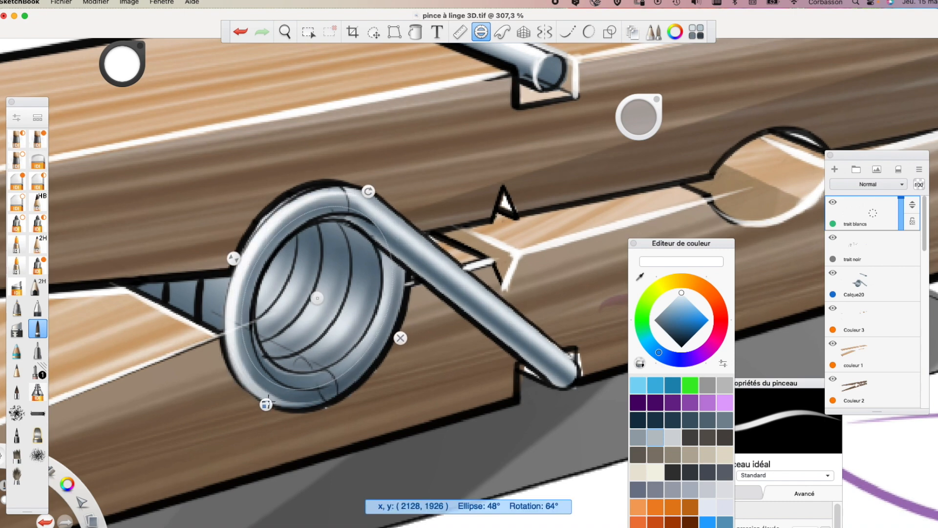
Shift and resize the ellipse guide from turn to turn, adding white highlights to the coil's inner and far turns, and close the guide
drag(317, 298, 285, 284)
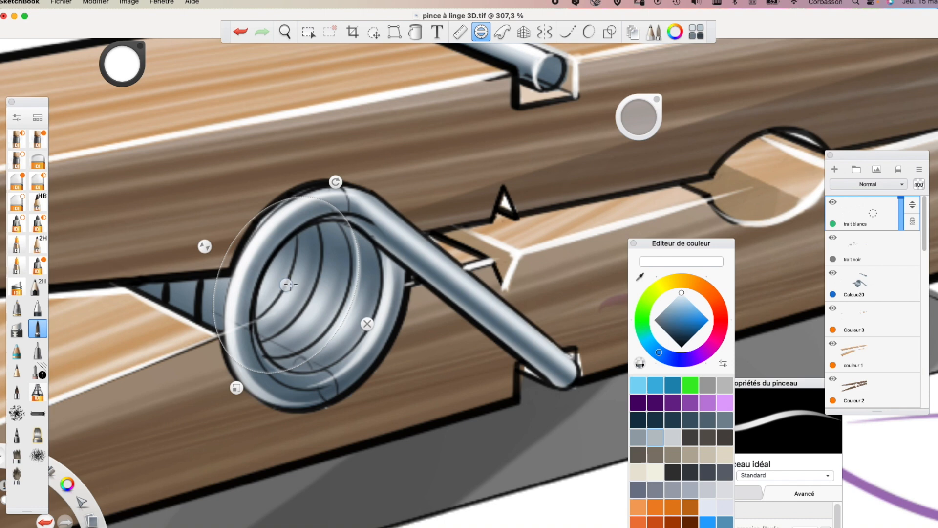
drag(366, 265, 340, 251)
drag(209, 374, 211, 368)
drag(259, 271, 266, 272)
drag(330, 226, 297, 335)
mouse_move(266, 272)
mouse_down()
mouse_move(235, 258)
mouse_move(298, 302)
mouse_move(317, 294)
mouse_up()
drag(270, 393, 261, 413)
drag(317, 296, 290, 288)
drag(208, 279, 205, 318)
drag(290, 288, 257, 284)
drag(172, 280, 171, 304)
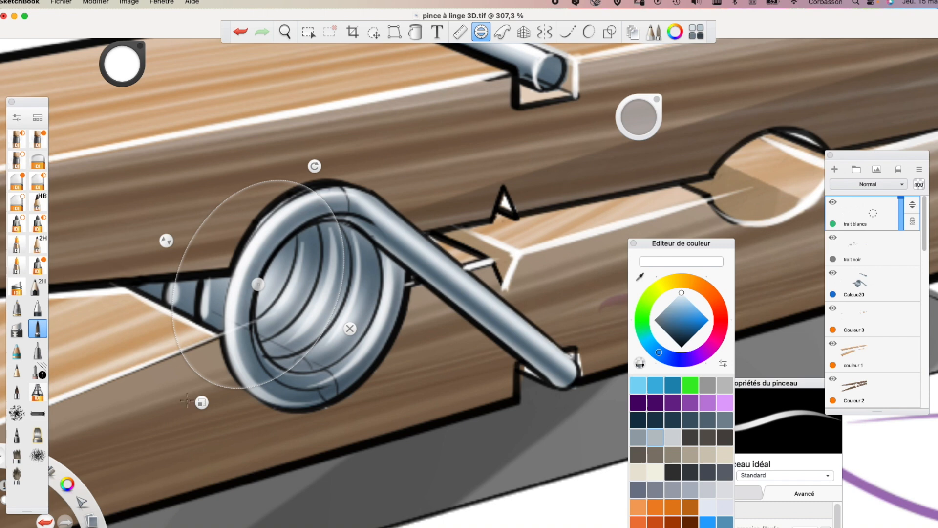
click(350, 329)
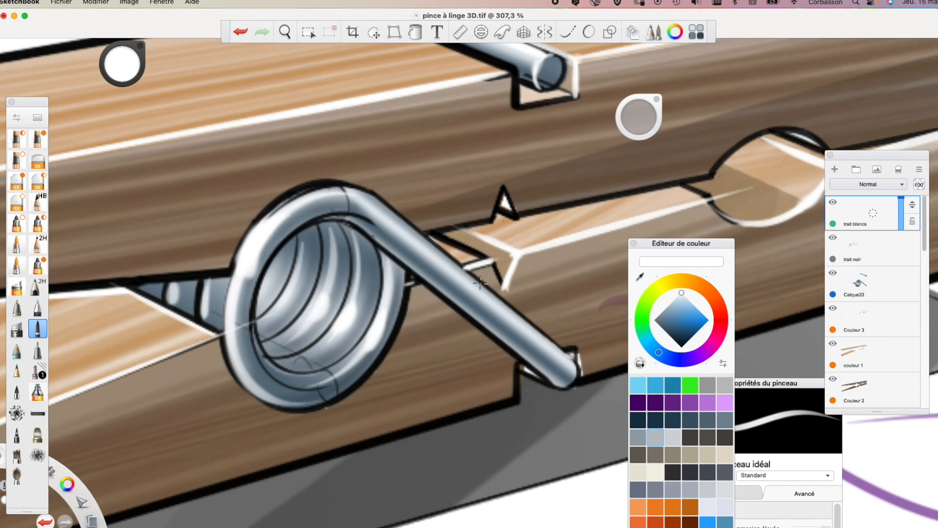
Refit the ellipse guide around the coil's outer ring and refine its white edge highlight with the Overlay Pencil
key(space)
drag(473, 284, 435, 352)
drag(449, 400, 381, 450)
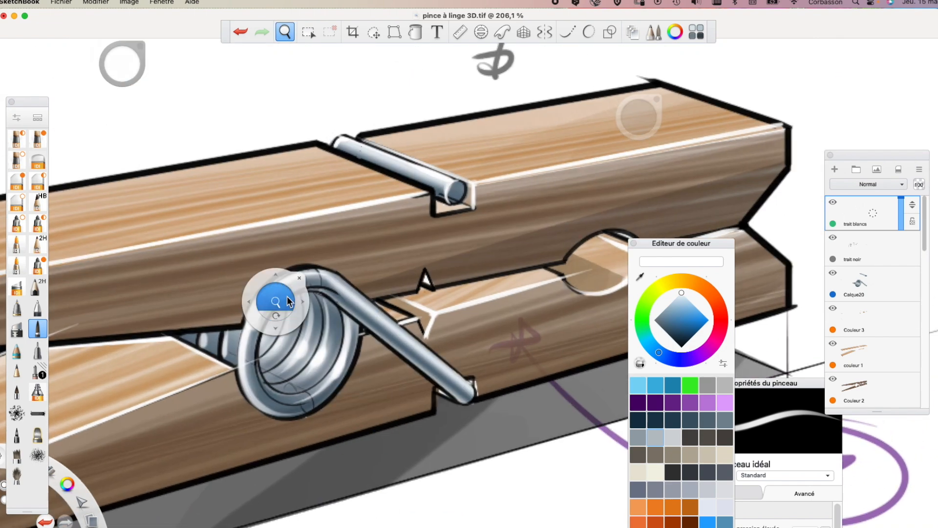
click(481, 31)
drag(260, 283, 301, 325)
mouse_move(243, 442)
mouse_down()
mouse_move(257, 416)
mouse_move(248, 439)
mouse_up()
click(38, 202)
drag(297, 338, 297, 342)
click(369, 376)
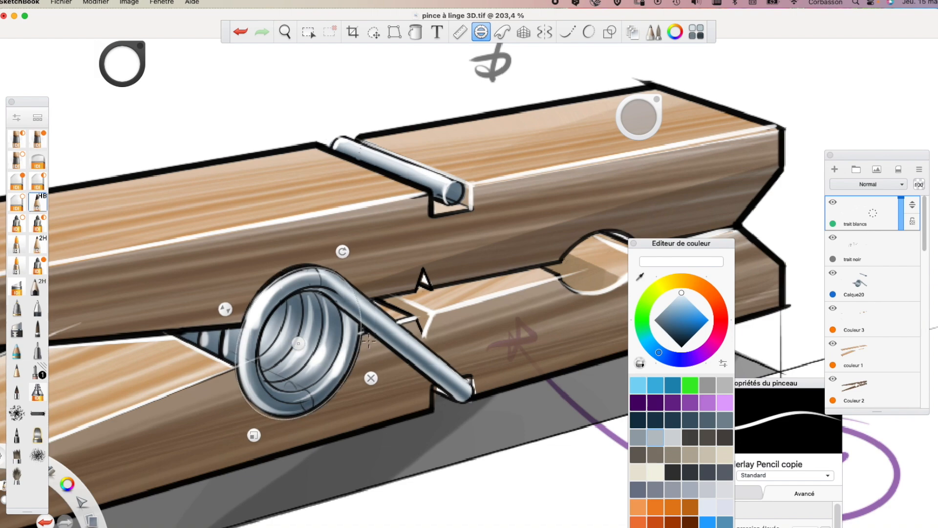
Turn on predictive stroke at level 3 and add a new layer directly above Calque20
key(space)
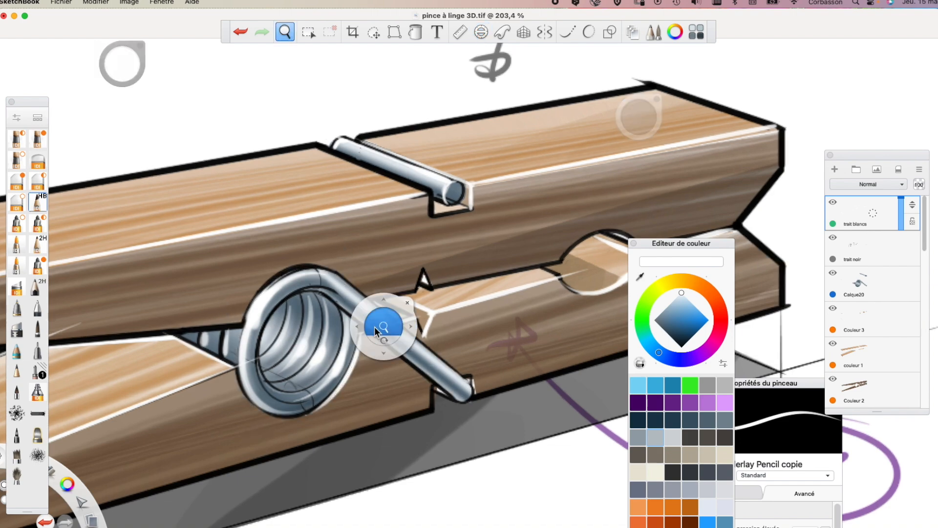
drag(385, 326, 491, 184)
click(589, 33)
key(space)
drag(335, 349, 335, 503)
click(864, 288)
drag(873, 281, 879, 250)
Shade the upper part of the coil's interior in dark blue with the light conical IDI brush on the new layer
key(space)
drag(227, 445, 244, 362)
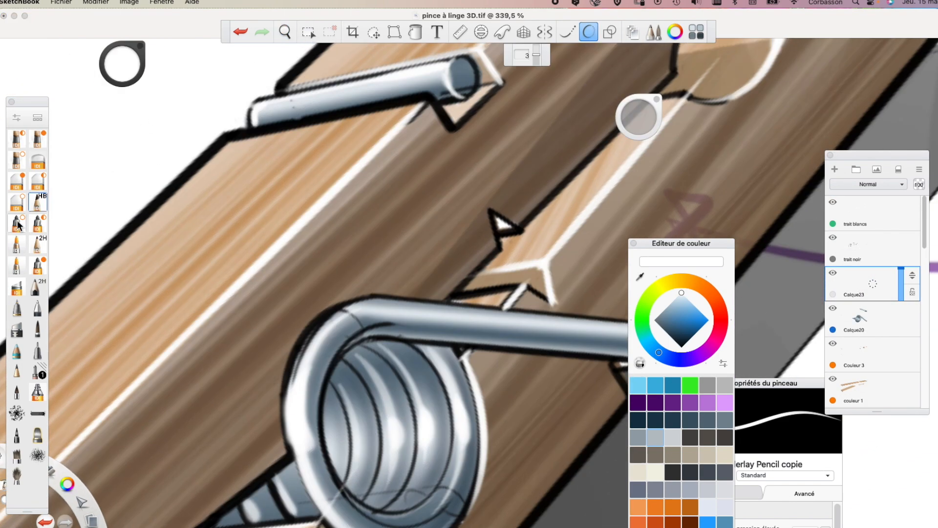
click(37, 223)
click(658, 420)
mouse_move(381, 352)
mouse_down()
mouse_move(332, 390)
mouse_move(349, 374)
mouse_up()
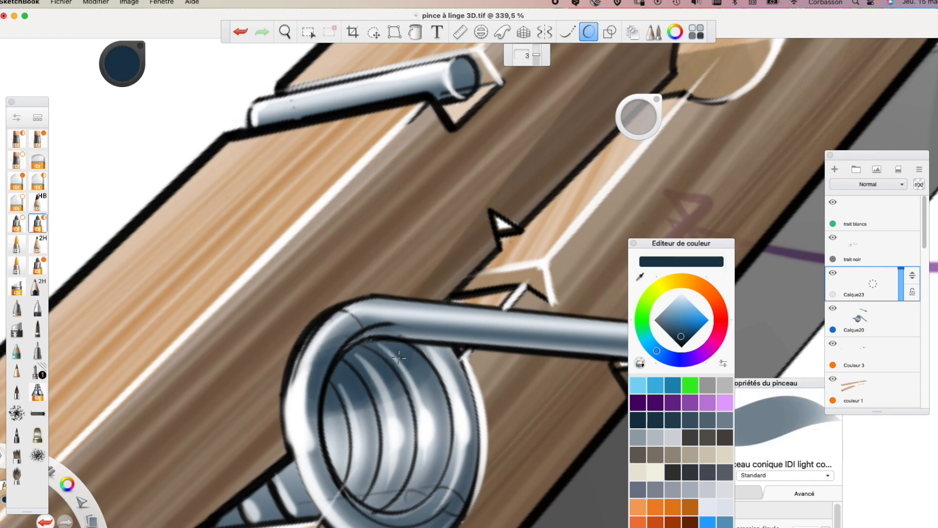
drag(450, 366, 444, 381)
Trim the dark blue shading around the coil's turns and highlights with the Sharp Eraser IDI and the hard conical eraser
key(e)
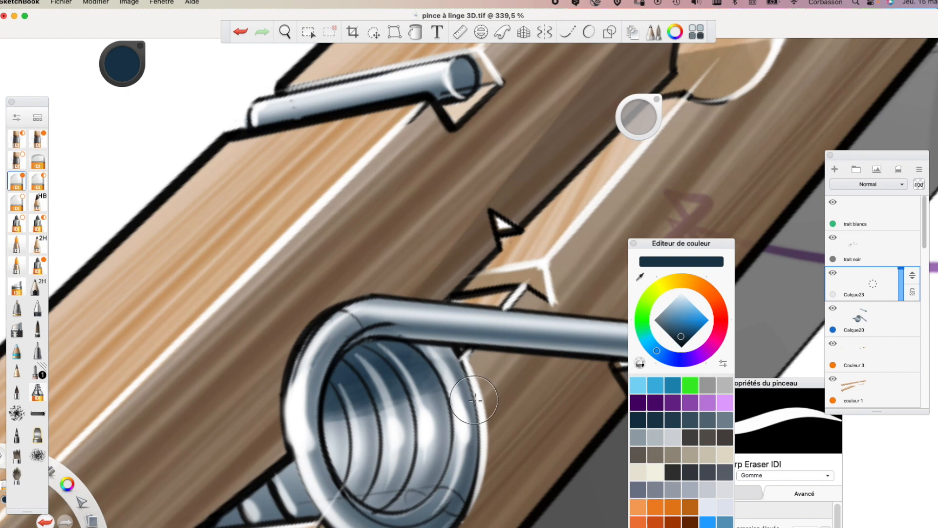
scroll(355, 448, up, 5)
click(16, 289)
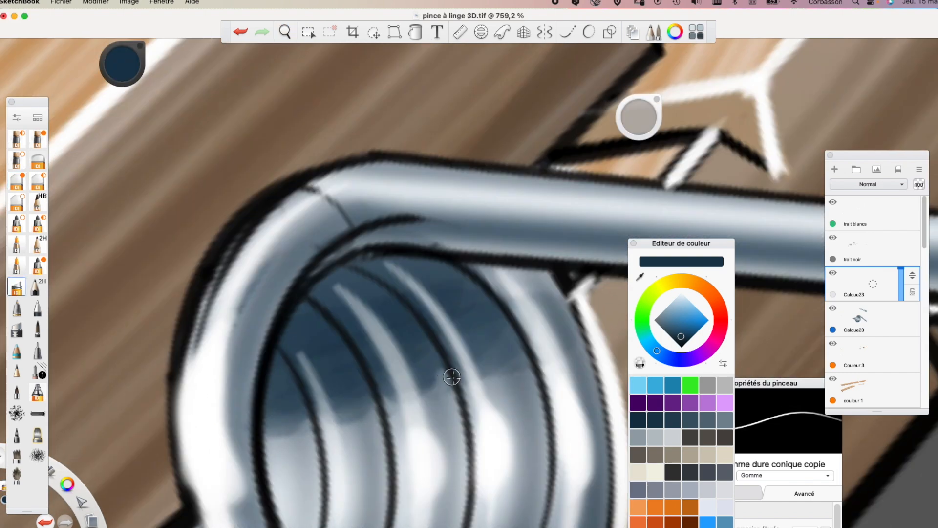
key(space)
drag(453, 345, 330, 317)
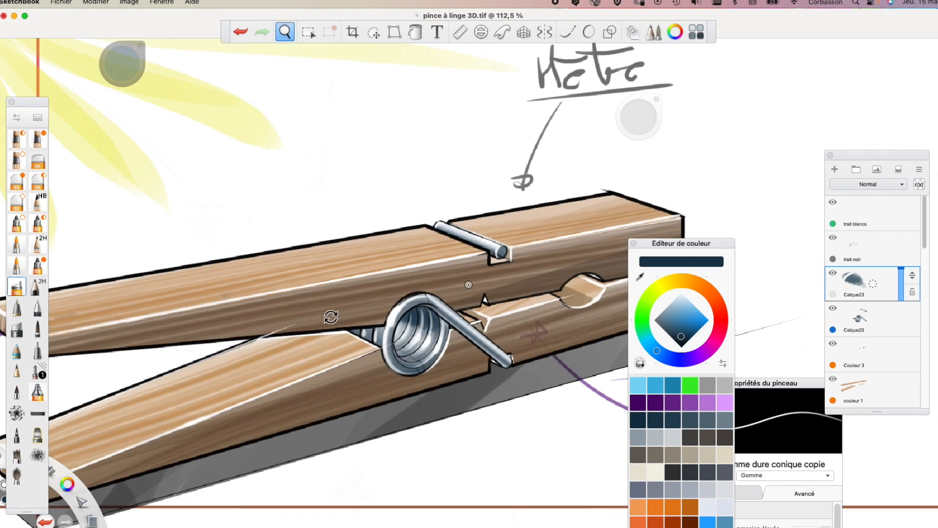
drag(394, 337, 546, 51)
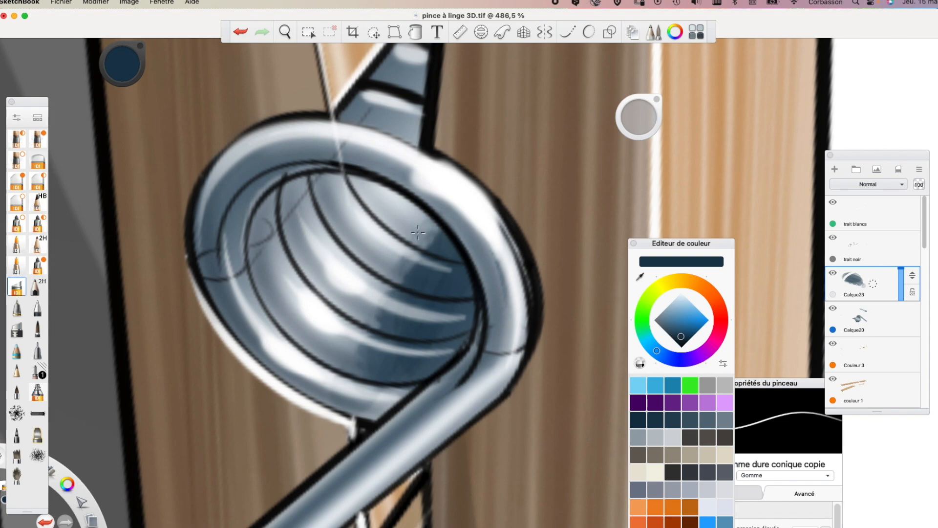
key(space)
drag(415, 303, 506, 433)
drag(497, 440, 401, 337)
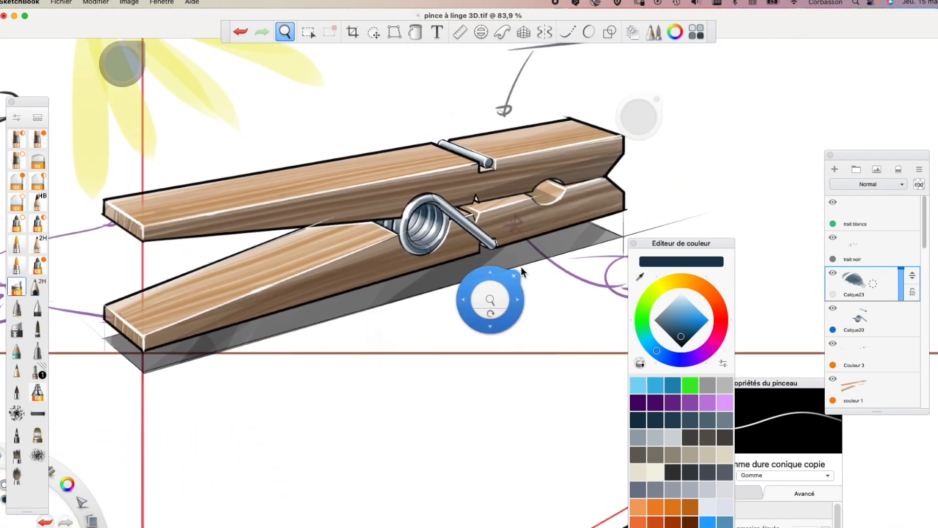
mouse_move(456, 258)
mouse_down()
mouse_move(592, 216)
mouse_move(485, 295)
mouse_move(483, 275)
mouse_move(521, 247)
mouse_up()
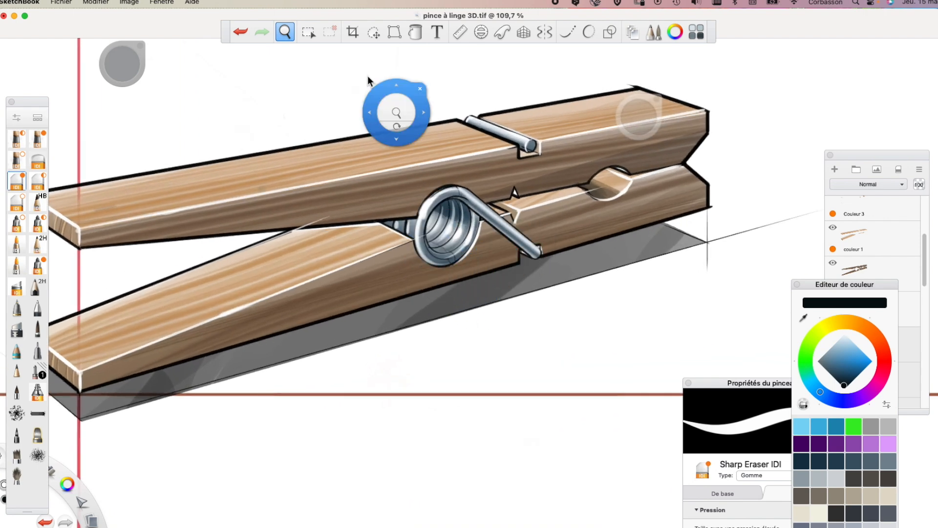
Activate the lasso selection tool
click(314, 33)
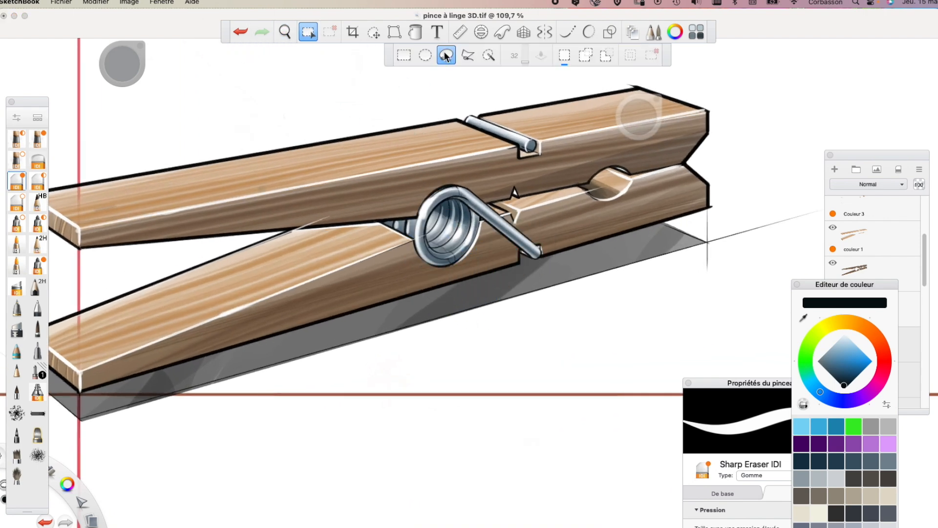